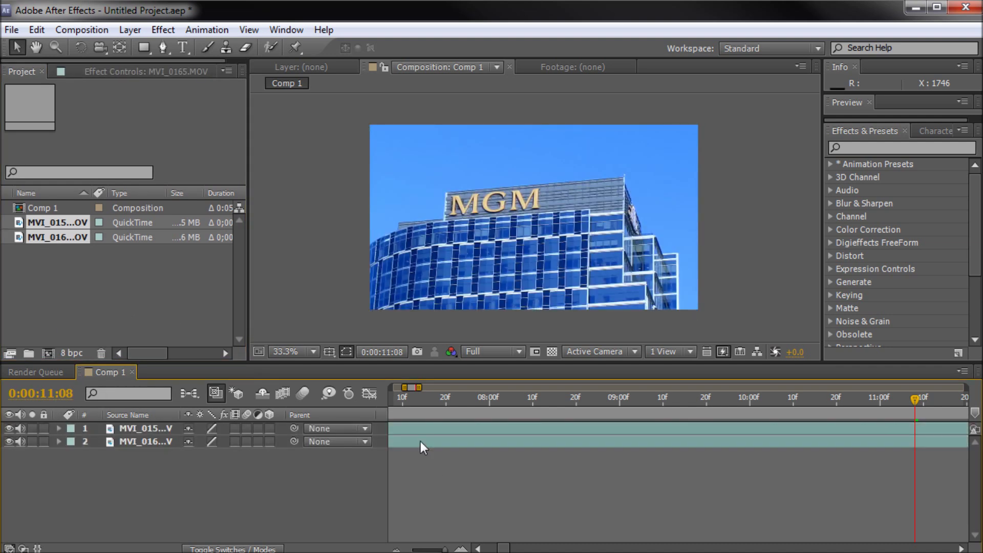
Step: Zoom the Comp 1 timeline out until both clip bars show in full, then select the MGM layer
{"action": "key", "text": "minus"}
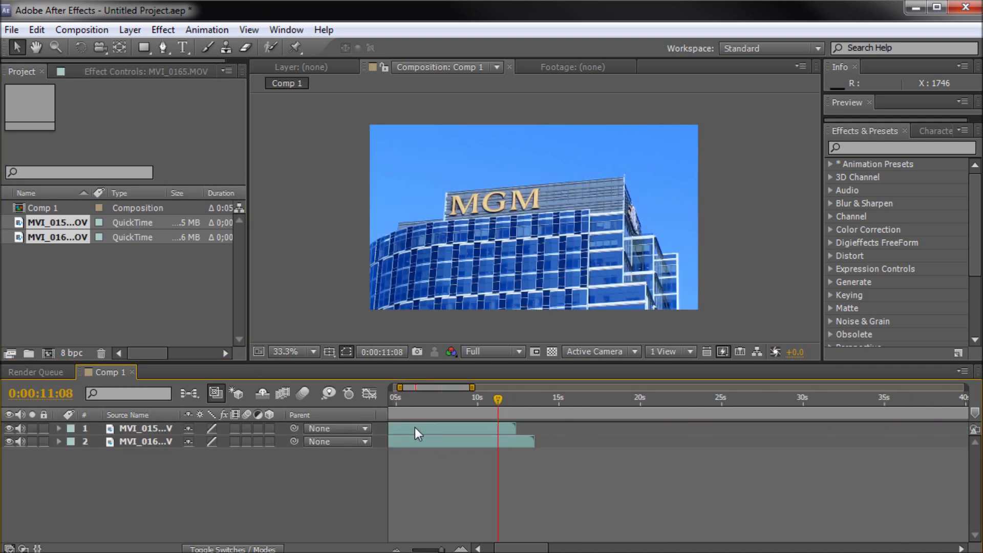
{"action": "left_click", "coordinate": [416, 428]}
Step: Trim the water tower layer's start and slide it to begin where the MGM clip ends, near 10 s
{"action": "left_click_drag", "start_coordinate": [496, 402], "coordinate": [407, 427]}
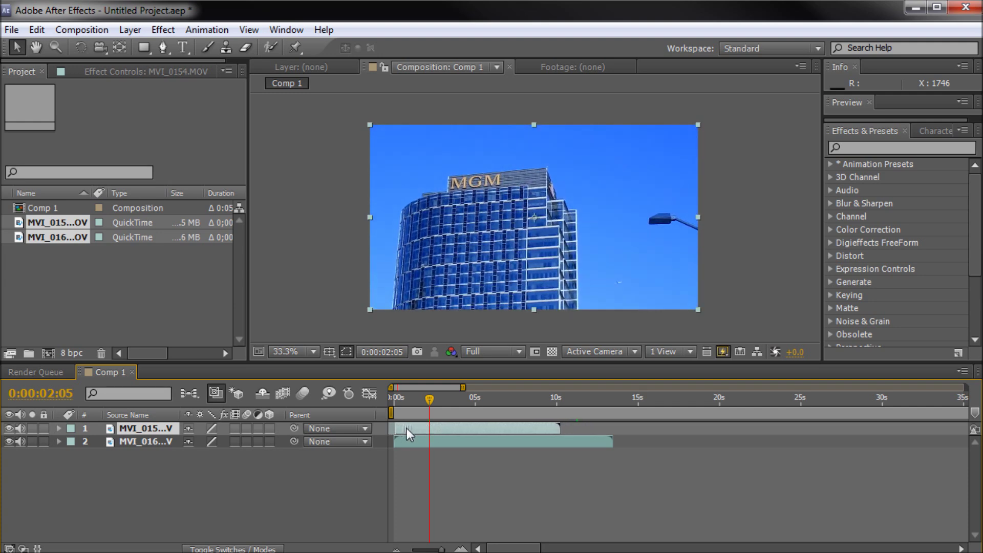
{"action": "left_click_drag", "start_coordinate": [444, 399], "coordinate": [542, 399]}
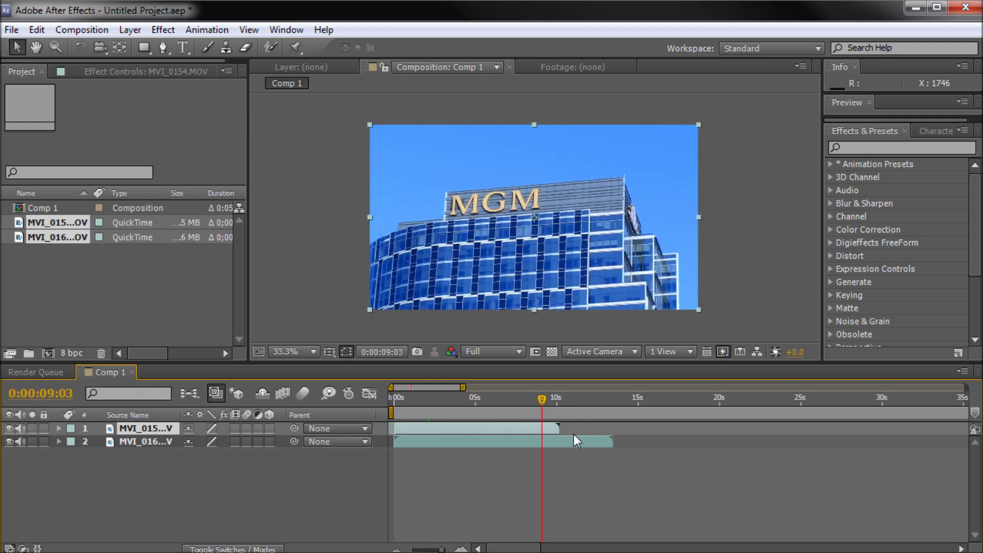
{"action": "left_click_drag", "start_coordinate": [576, 441], "coordinate": [747, 443]}
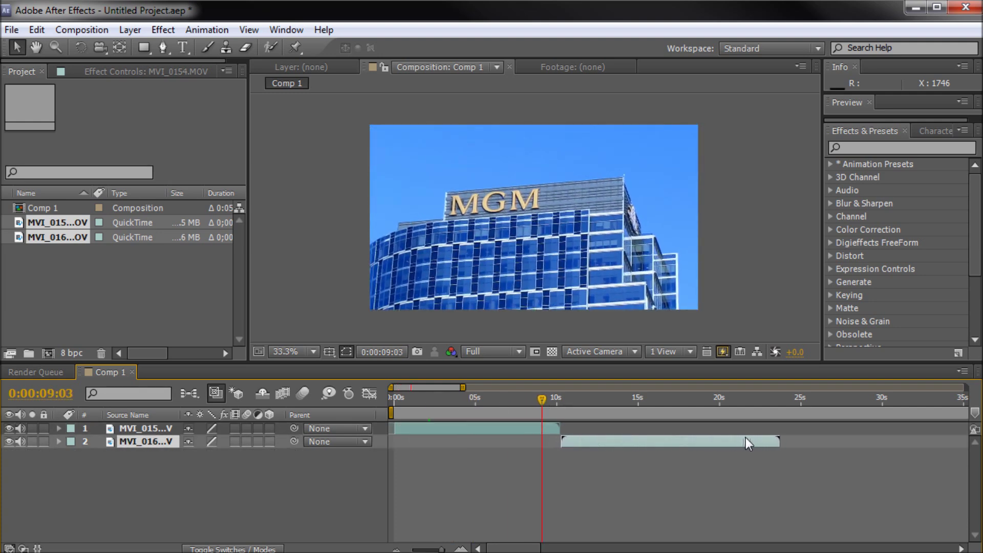
{"action": "left_click_drag", "start_coordinate": [546, 401], "coordinate": [699, 415]}
{"action": "mouse_move", "coordinate": [563, 441]}
{"action": "left_mouse_down"}
{"action": "mouse_move", "coordinate": [701, 441]}
{"action": "mouse_move", "coordinate": [581, 437]}
{"action": "left_mouse_up"}
{"action": "mouse_move", "coordinate": [536, 405]}
{"action": "left_mouse_down"}
{"action": "mouse_move", "coordinate": [475, 404]}
{"action": "mouse_move", "coordinate": [603, 412]}
{"action": "mouse_move", "coordinate": [521, 418]}
{"action": "mouse_move", "coordinate": [588, 414]}
{"action": "mouse_move", "coordinate": [551, 413]}
{"action": "left_mouse_up"}
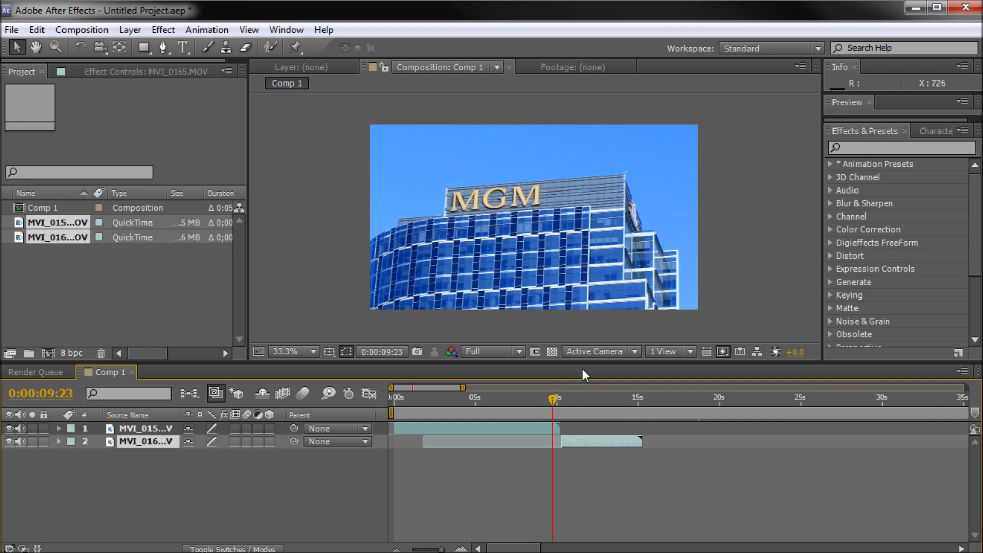
{"action": "mouse_move", "coordinate": [554, 400]}
{"action": "left_mouse_down"}
{"action": "mouse_move", "coordinate": [430, 404]}
{"action": "mouse_move", "coordinate": [599, 411]}
{"action": "mouse_move", "coordinate": [548, 406]}
{"action": "left_mouse_up"}
Step: Search 'page' in Effects & Presets and apply Distort > CC Page Turn to the MGM clip layer
{"action": "left_click", "coordinate": [522, 425]}
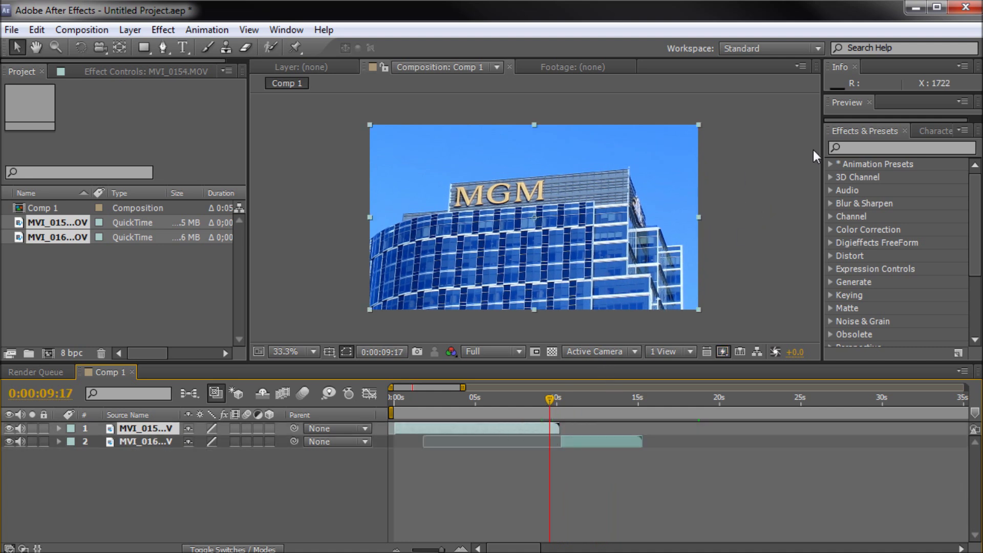
{"action": "left_click", "coordinate": [872, 149]}
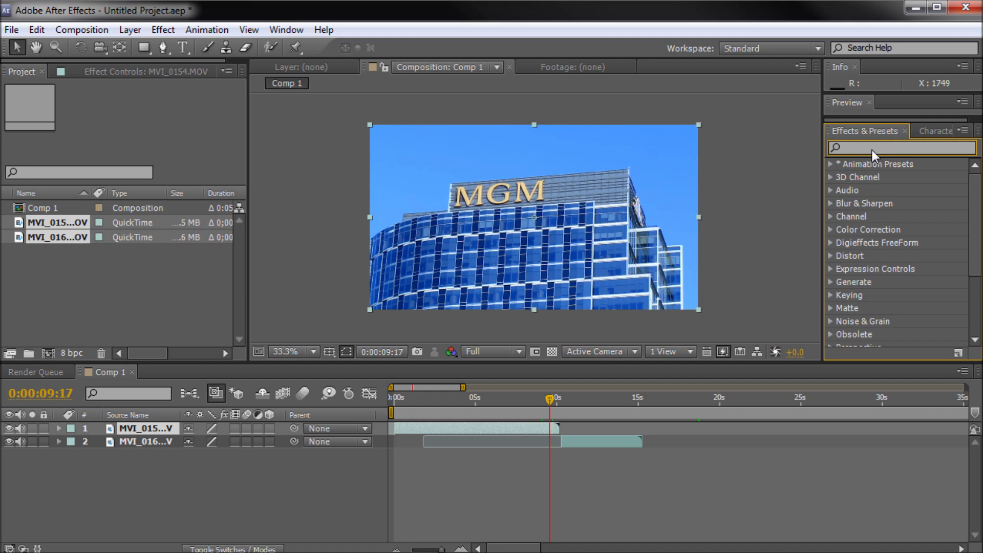
{"action": "type", "text": "page"}
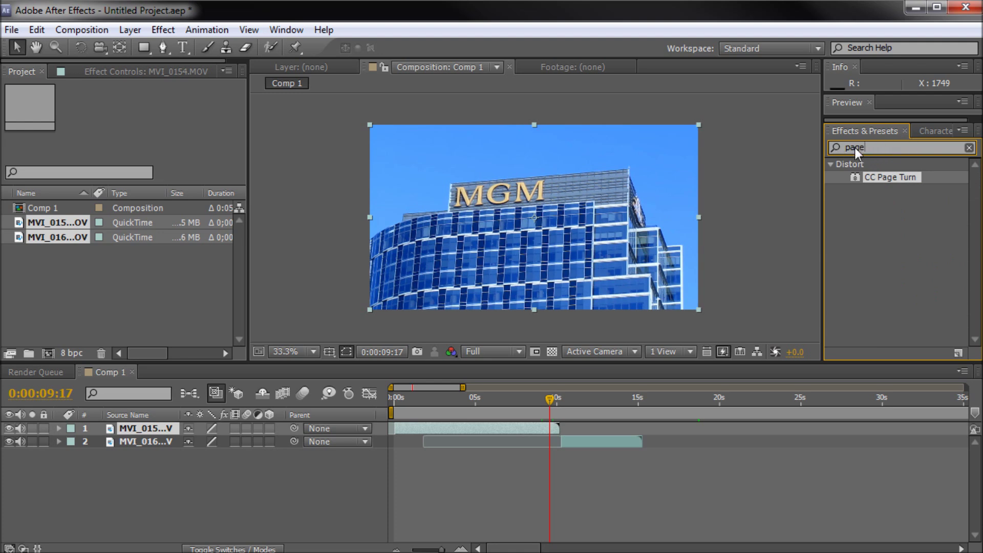
{"action": "left_click", "coordinate": [286, 29]}
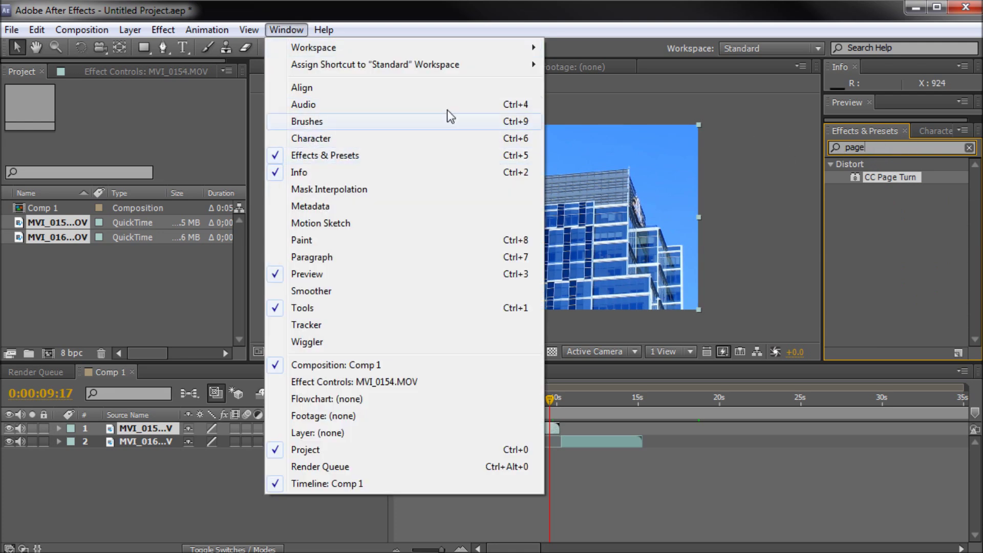
{"action": "left_click", "coordinate": [847, 188]}
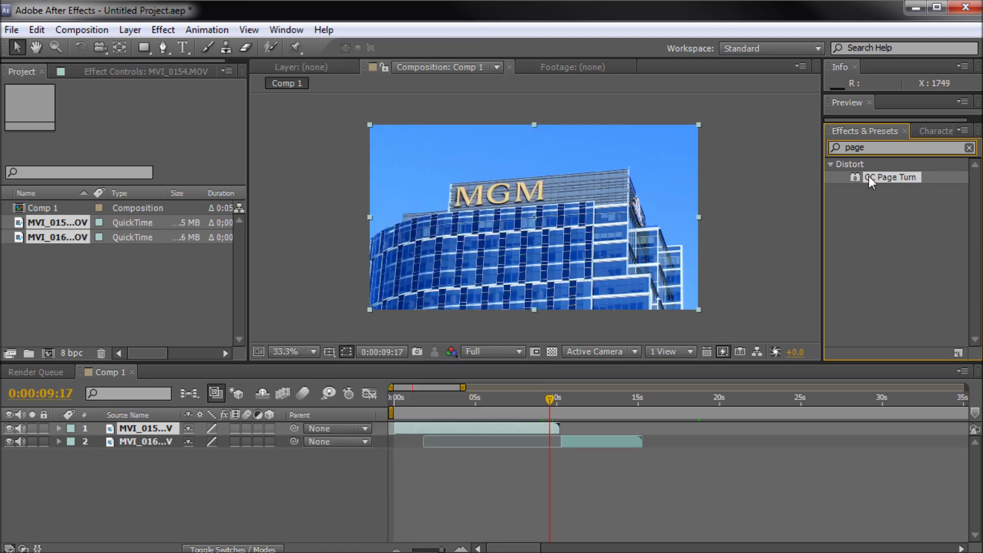
{"action": "left_click", "coordinate": [869, 176]}
{"action": "left_click_drag", "start_coordinate": [889, 176], "coordinate": [417, 424]}
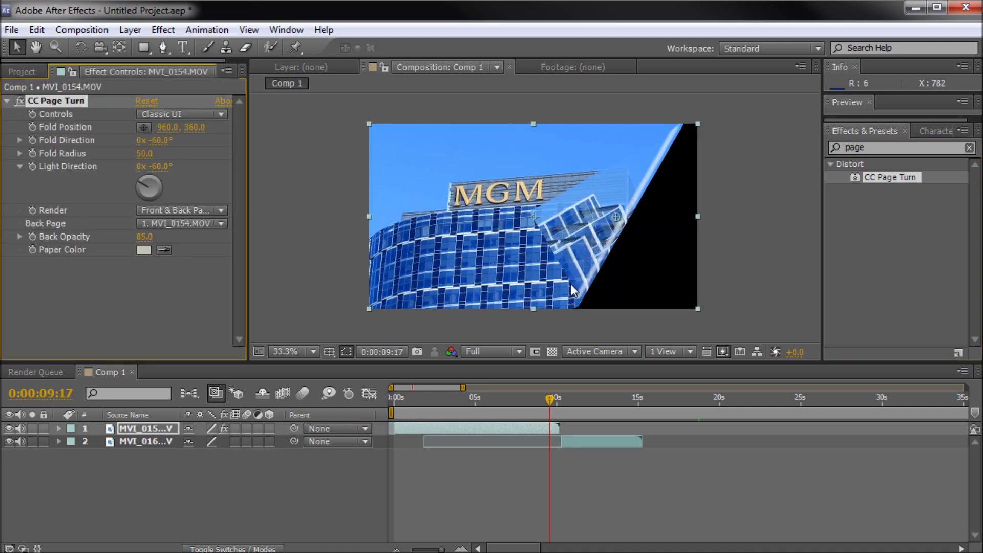
Step: Enlarge the composition viewer to 50% and select CC Page Turn in Effect Controls
{"action": "scroll", "coordinate": [566, 282], "scroll_direction": "up", "scroll_amount": 3}
{"action": "scroll", "coordinate": [566, 281], "scroll_direction": "down", "scroll_amount": 2}
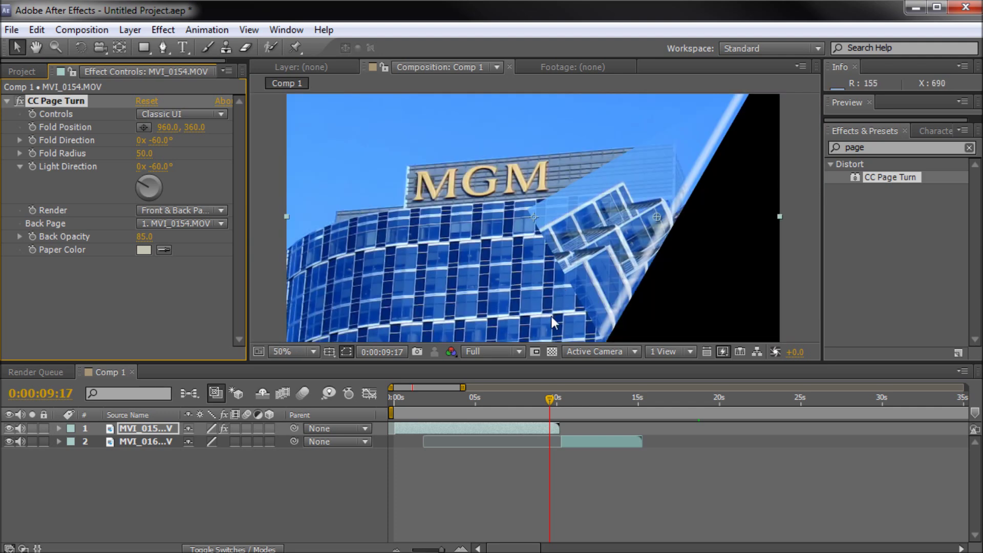
{"action": "left_click_drag", "start_coordinate": [518, 363], "coordinate": [518, 426]}
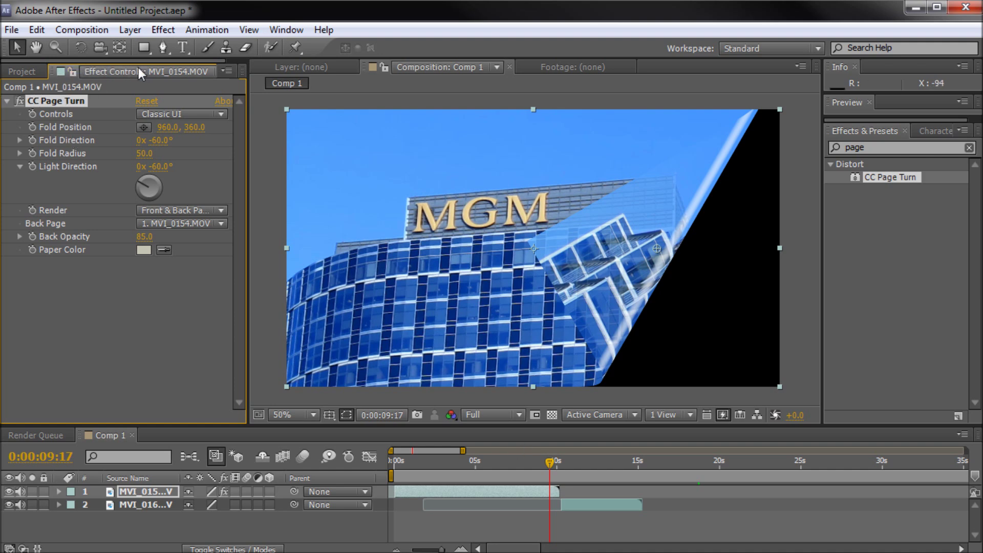
{"action": "left_click", "coordinate": [285, 31]}
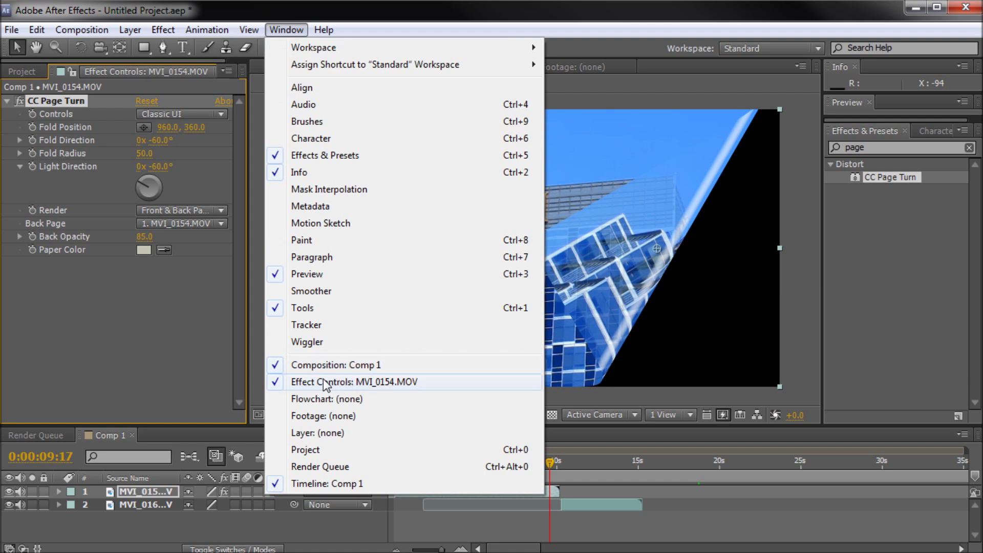
{"action": "left_click", "coordinate": [133, 334]}
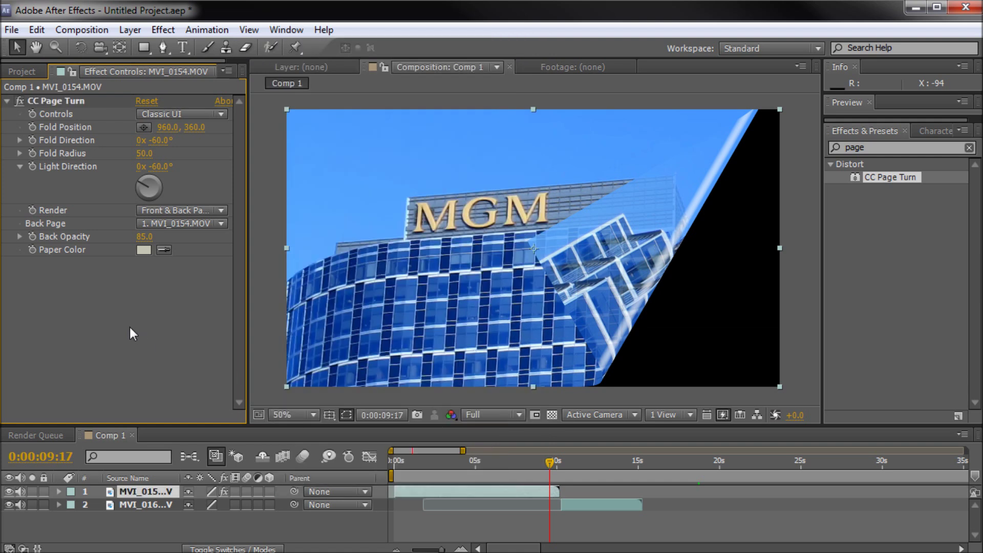
{"action": "left_click", "coordinate": [46, 105]}
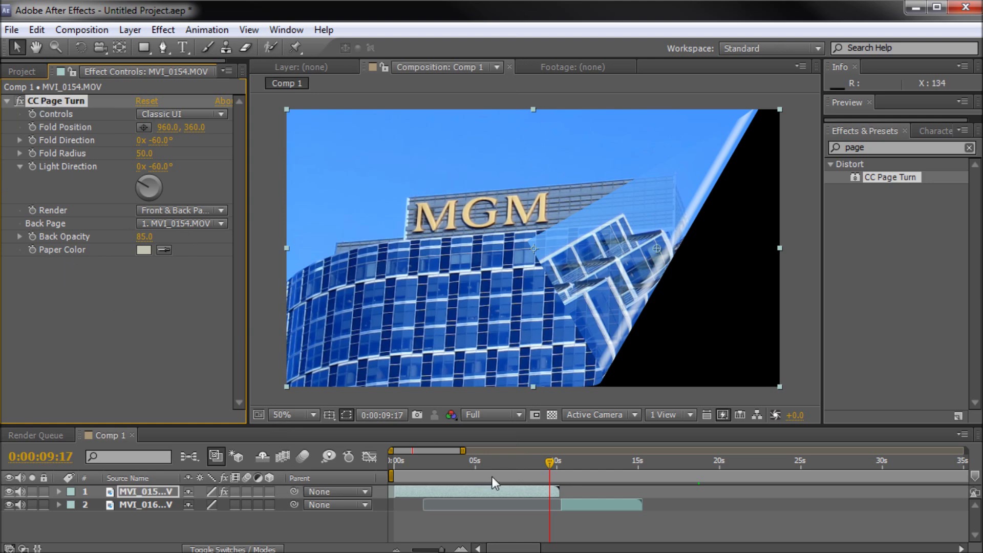
{"action": "mouse_move", "coordinate": [549, 460]}
{"action": "left_mouse_down"}
{"action": "mouse_move", "coordinate": [533, 460]}
{"action": "mouse_move", "coordinate": [557, 460]}
{"action": "left_mouse_up"}
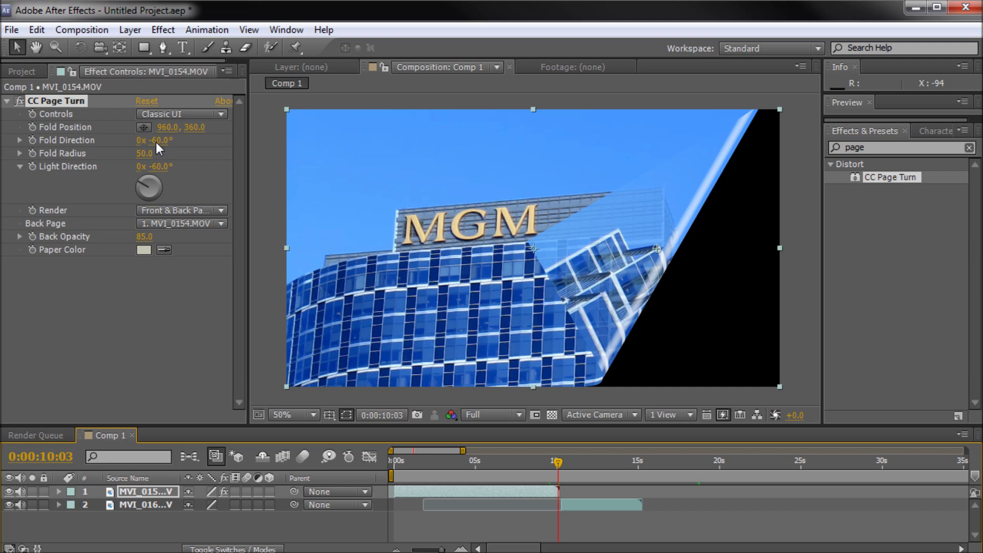
Step: Scrub CC Page Turn's Fold Position X to 1048 and Fold Direction to -52°
{"action": "left_click", "coordinate": [99, 132]}
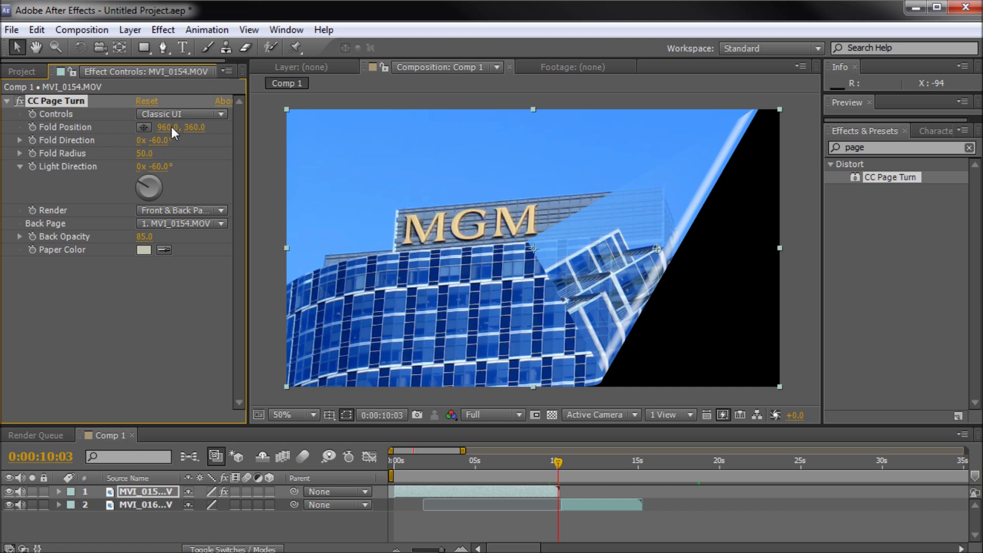
{"action": "mouse_move", "coordinate": [171, 124]}
{"action": "left_mouse_down"}
{"action": "mouse_move", "coordinate": [38, 130]}
{"action": "mouse_move", "coordinate": [403, 136]}
{"action": "mouse_move", "coordinate": [52, 134]}
{"action": "mouse_move", "coordinate": [356, 150]}
{"action": "mouse_move", "coordinate": [35, 137]}
{"action": "mouse_move", "coordinate": [481, 158]}
{"action": "mouse_move", "coordinate": [15, 137]}
{"action": "mouse_move", "coordinate": [450, 161]}
{"action": "mouse_move", "coordinate": [265, 152]}
{"action": "mouse_move", "coordinate": [172, 132]}
{"action": "left_mouse_up"}
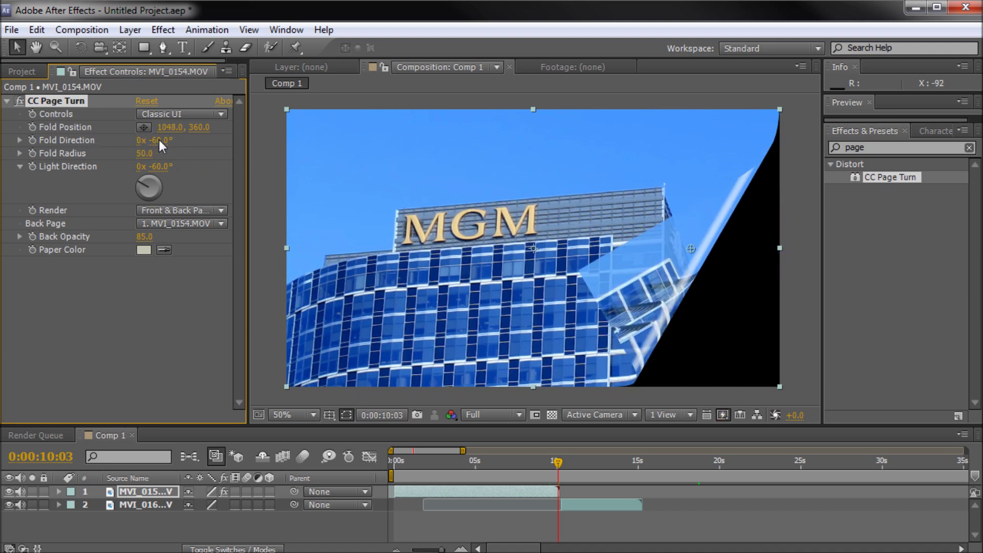
{"action": "left_click_drag", "start_coordinate": [161, 140], "coordinate": [201, 175]}
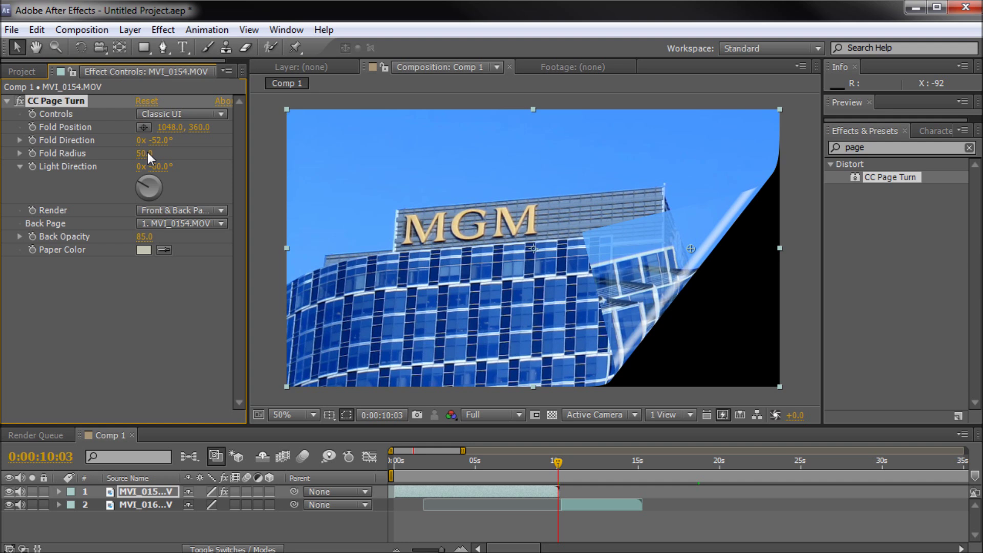
Step: Scrub Fold Radius to 122.4, Fold Position X to 727, and Light Direction to -34°
{"action": "left_click_drag", "start_coordinate": [147, 152], "coordinate": [6, 156]}
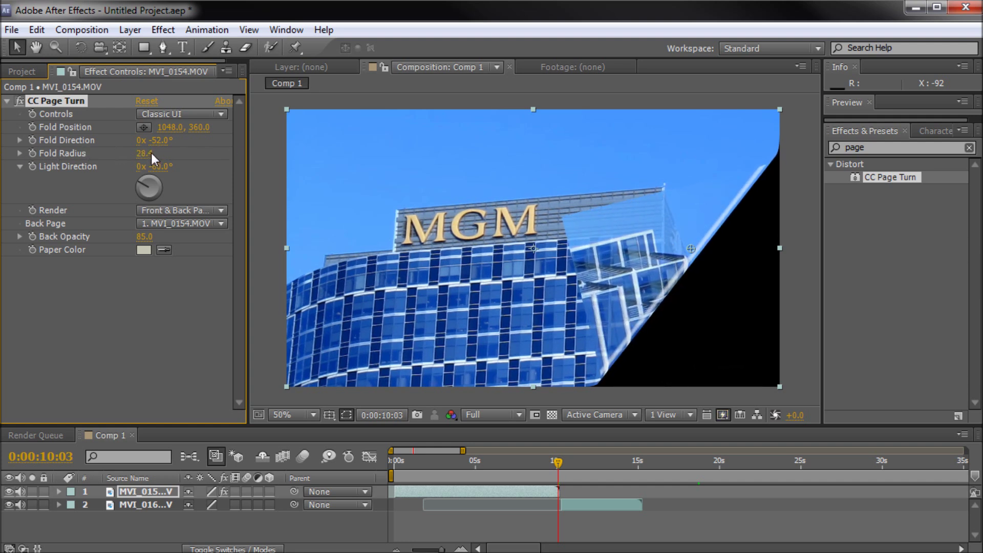
{"action": "left_click_drag", "start_coordinate": [153, 155], "coordinate": [7, 163]}
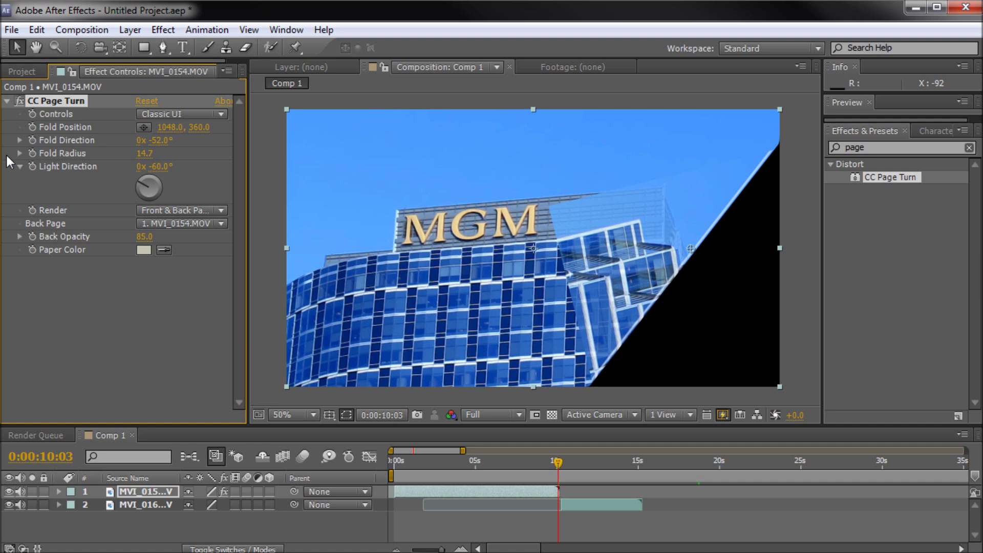
{"action": "left_click_drag", "start_coordinate": [5, 152], "coordinate": [280, 157]}
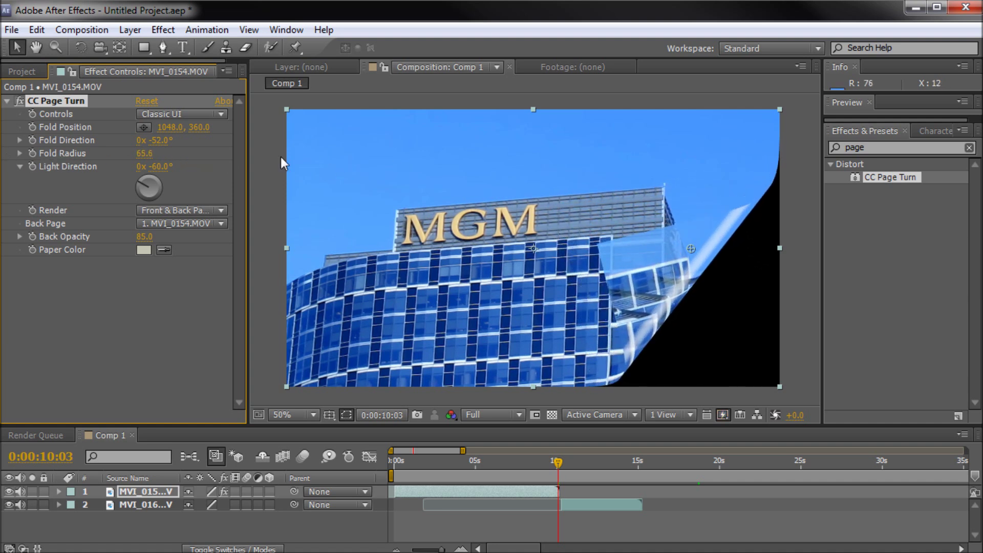
{"action": "left_click_drag", "start_coordinate": [138, 153], "coordinate": [603, 178]}
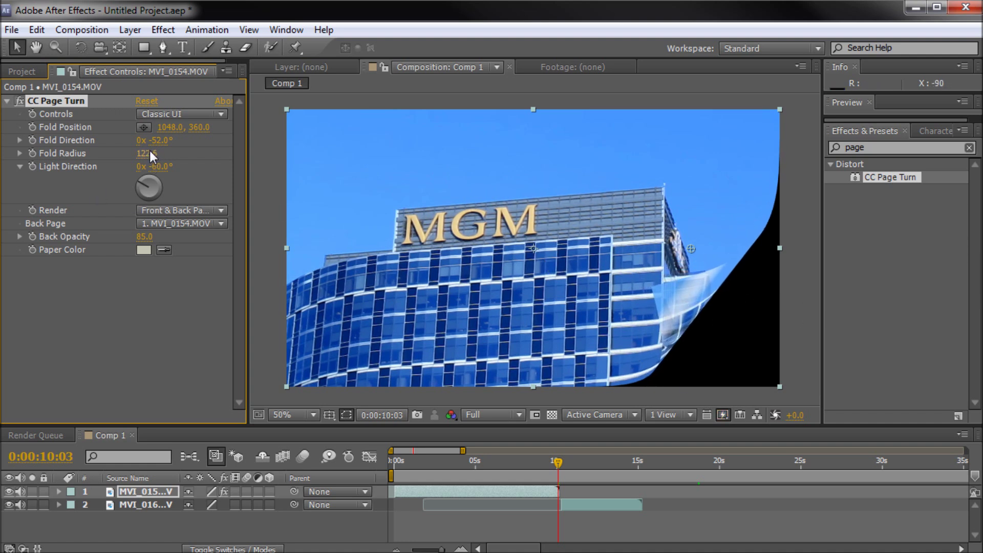
{"action": "mouse_move", "coordinate": [150, 153]}
{"action": "left_mouse_down"}
{"action": "mouse_move", "coordinate": [134, 151]}
{"action": "mouse_move", "coordinate": [148, 154]}
{"action": "left_mouse_up"}
{"action": "left_click_drag", "start_coordinate": [178, 127], "coordinate": [31, 131]}
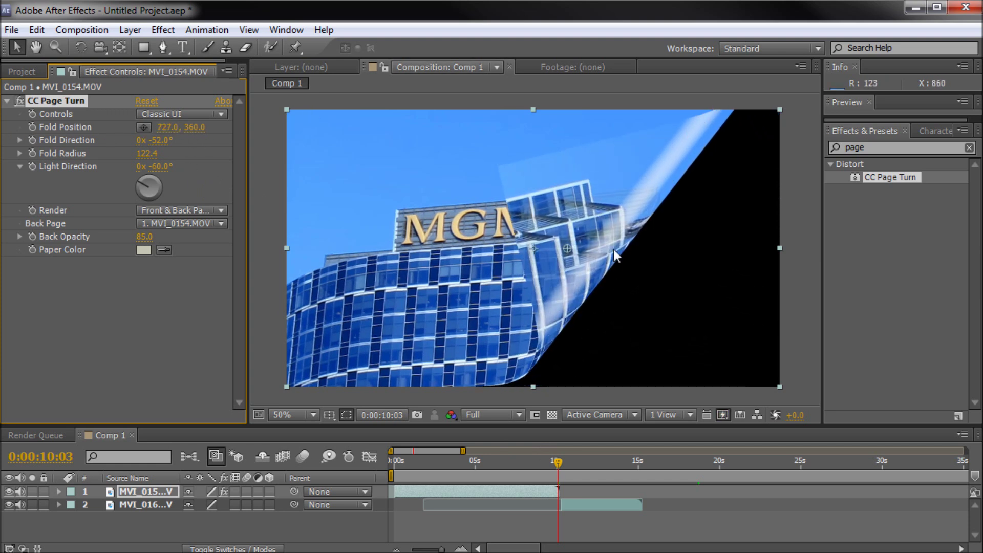
{"action": "left_click_drag", "start_coordinate": [144, 179], "coordinate": [143, 176]}
{"action": "left_click", "coordinate": [159, 211]}
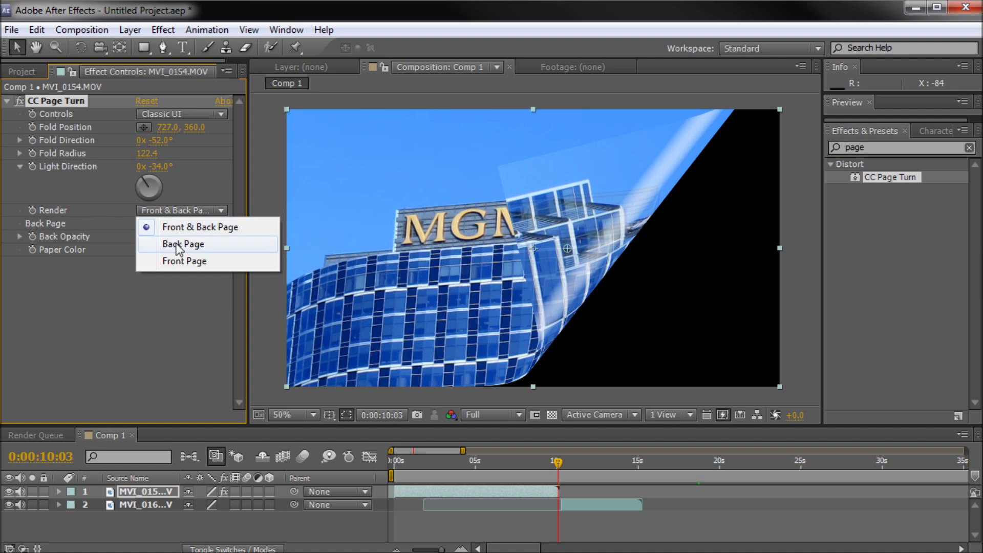
{"action": "left_click", "coordinate": [176, 244]}
{"action": "left_click", "coordinate": [175, 211]}
{"action": "left_click", "coordinate": [176, 261]}
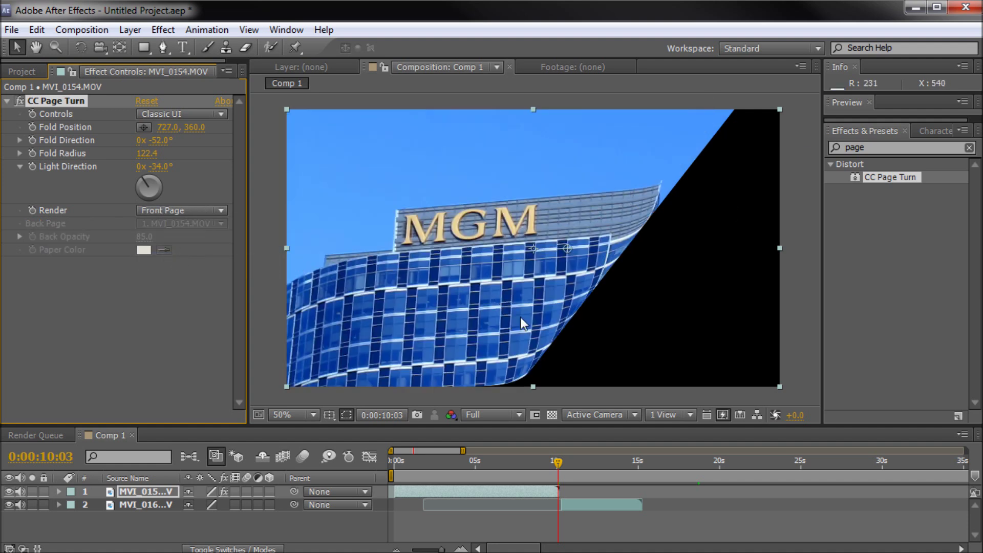
{"action": "left_click", "coordinate": [187, 212]}
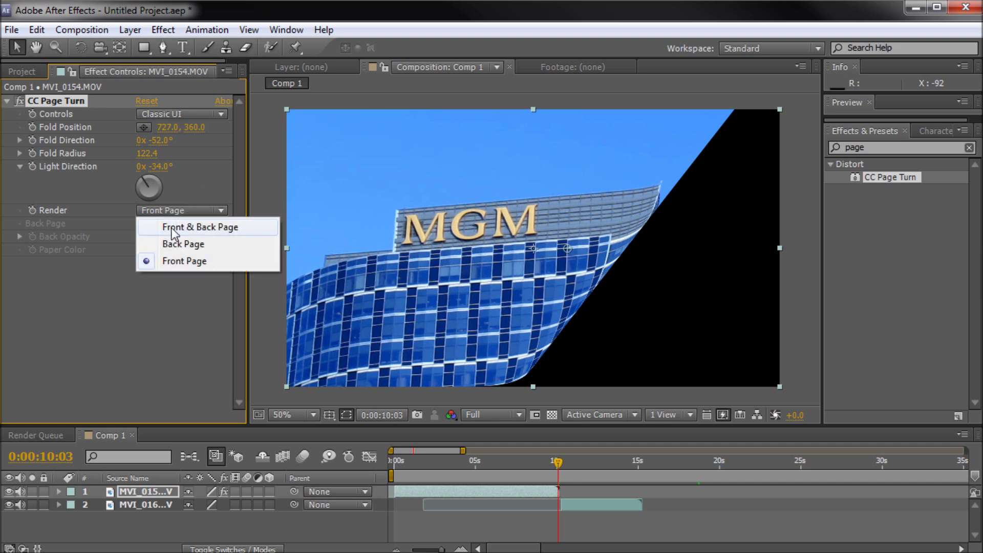
{"action": "left_click", "coordinate": [189, 226]}
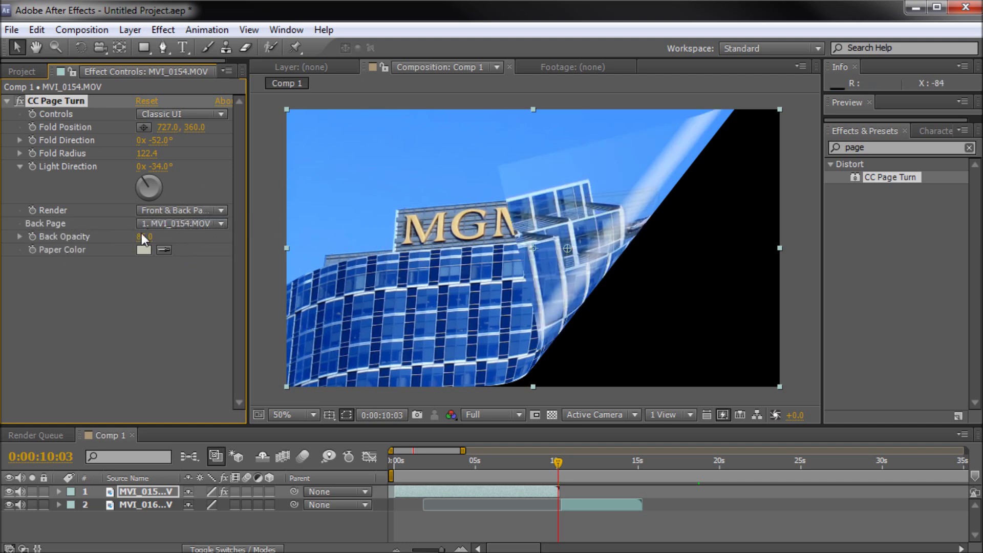
{"action": "left_click", "coordinate": [180, 223]}
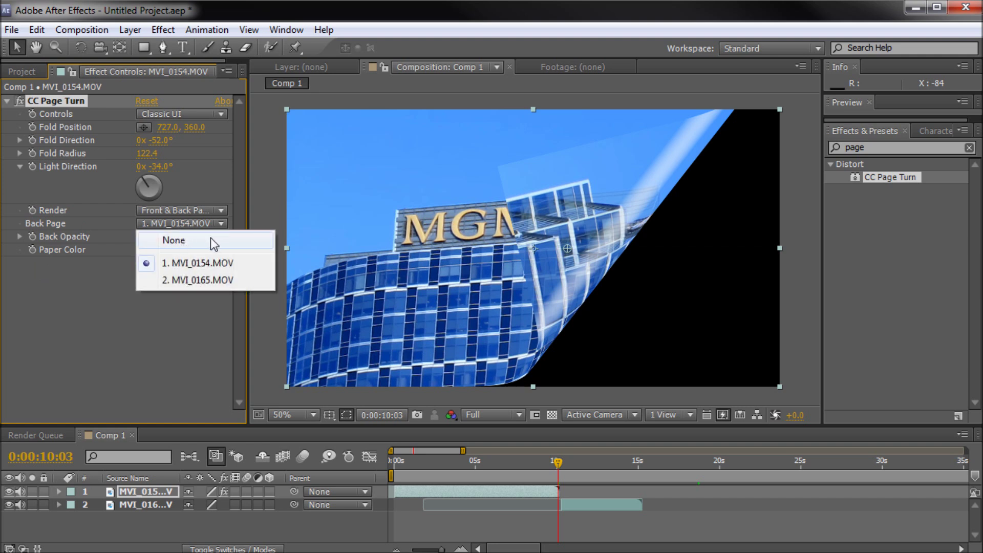
{"action": "left_click", "coordinate": [178, 244]}
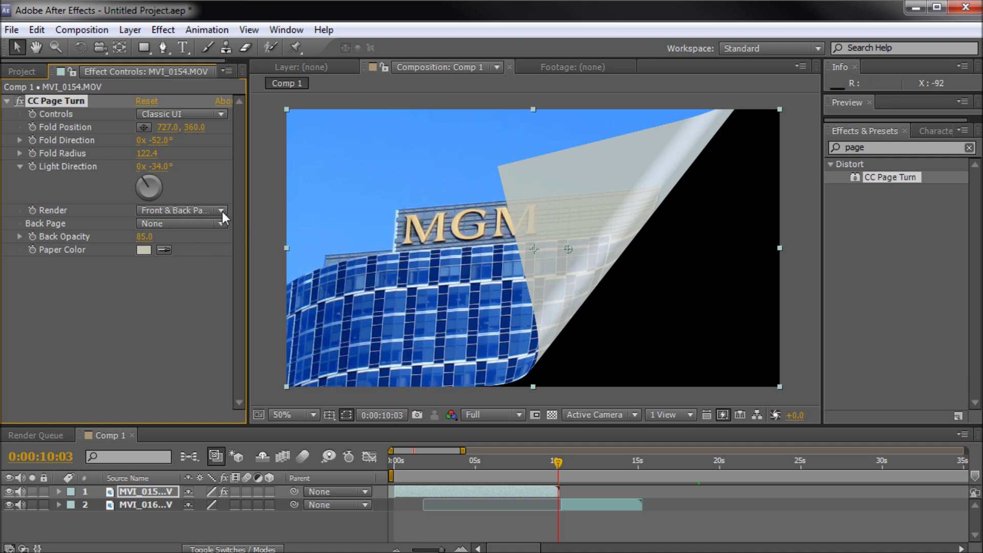
{"action": "left_click", "coordinate": [158, 224]}
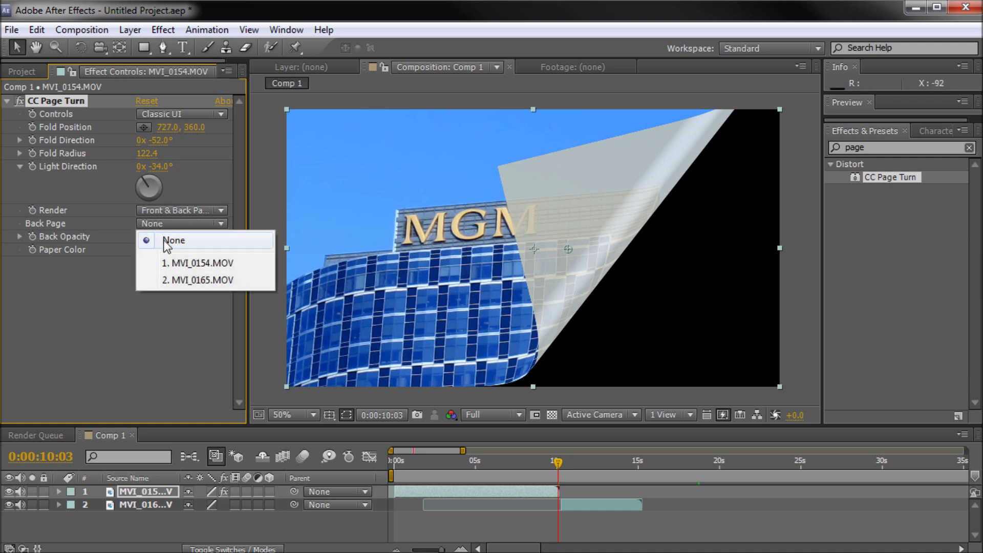
{"action": "left_click", "coordinate": [197, 263]}
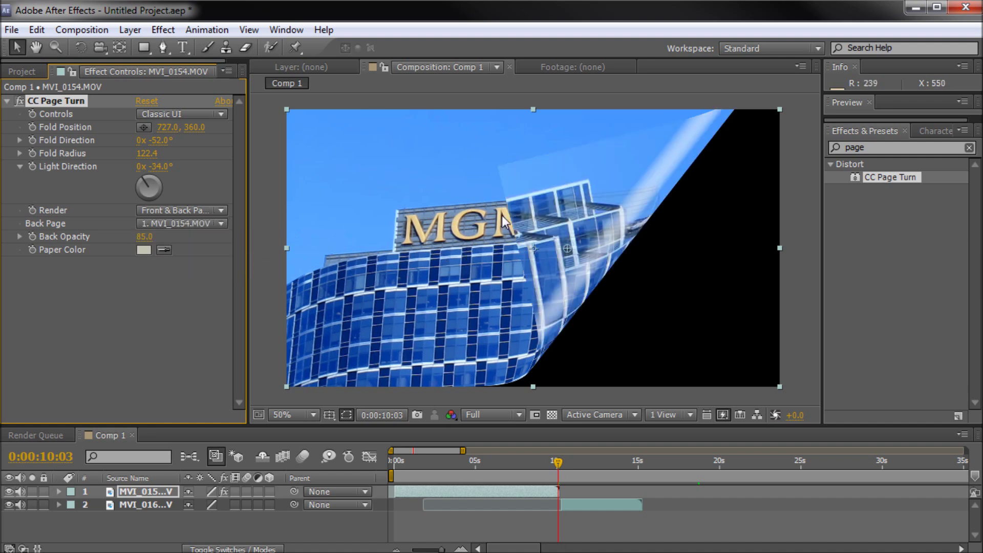
{"action": "left_click", "coordinate": [192, 223]}
{"action": "left_click", "coordinate": [202, 279]}
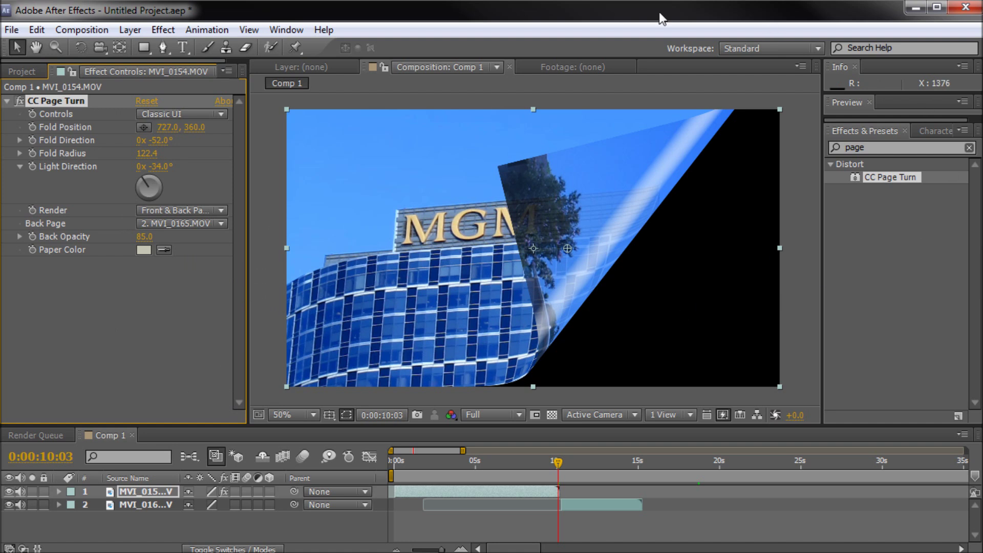
{"action": "left_click", "coordinate": [186, 226]}
{"action": "left_click", "coordinate": [178, 264]}
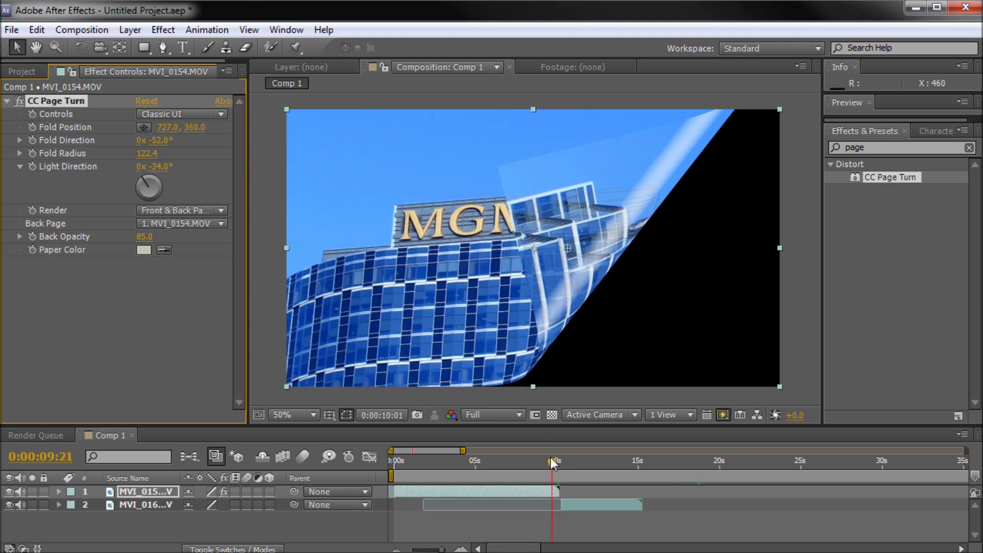
Step: Go to 0:00:09:00, zoom the timeline to about 4–12 s, make the timeline panel taller, and view at 33.3%
{"action": "left_click_drag", "start_coordinate": [560, 457], "coordinate": [543, 467]}
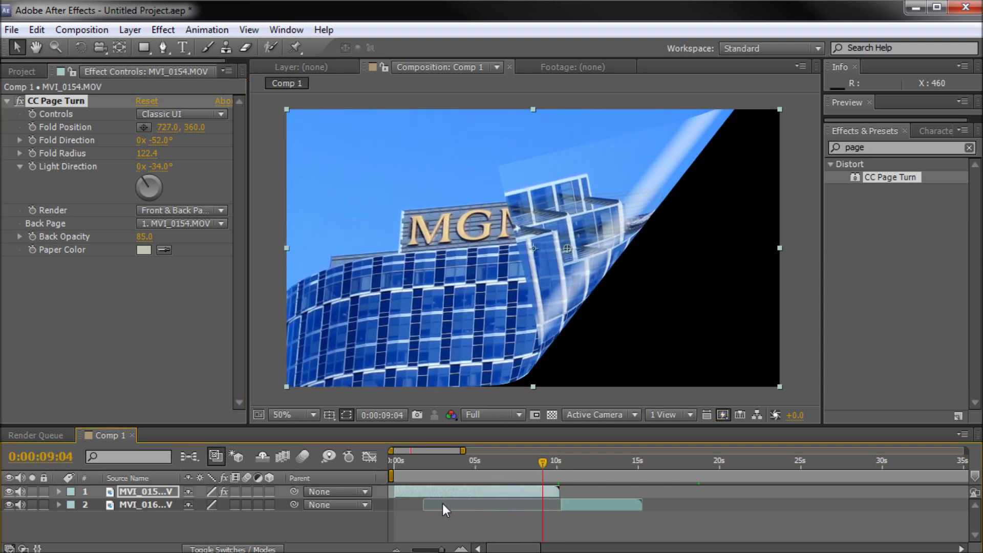
{"action": "scroll", "coordinate": [481, 507], "scroll_direction": "up", "scroll_amount": 4}
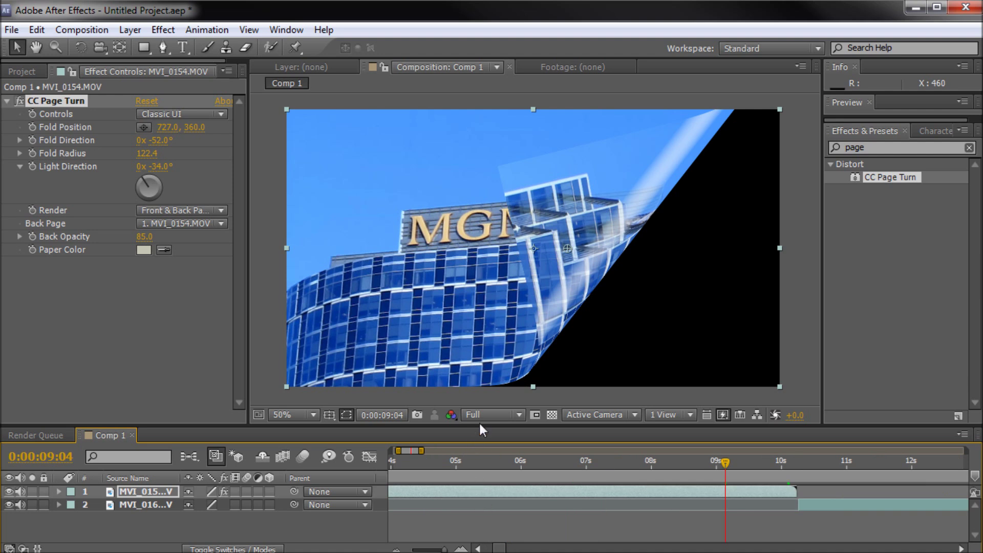
{"action": "left_click_drag", "start_coordinate": [479, 426], "coordinate": [461, 356]}
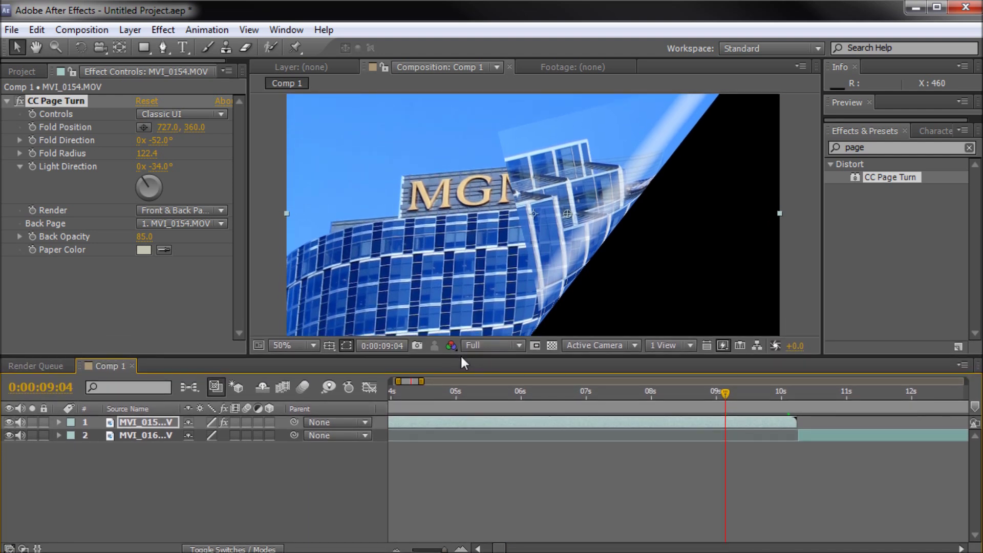
{"action": "left_click", "coordinate": [304, 346]}
{"action": "left_click", "coordinate": [302, 489]}
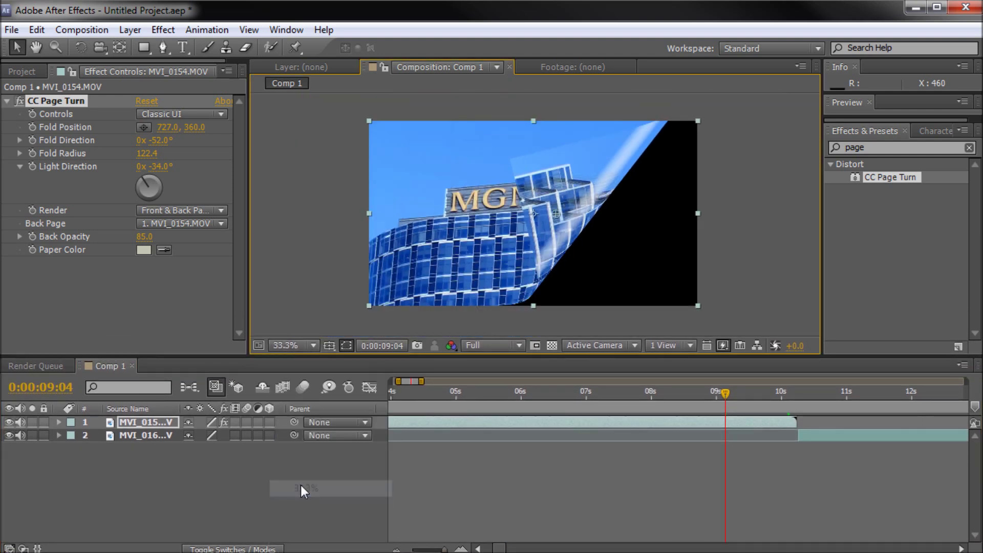
{"action": "left_click_drag", "start_coordinate": [588, 354], "coordinate": [589, 327]}
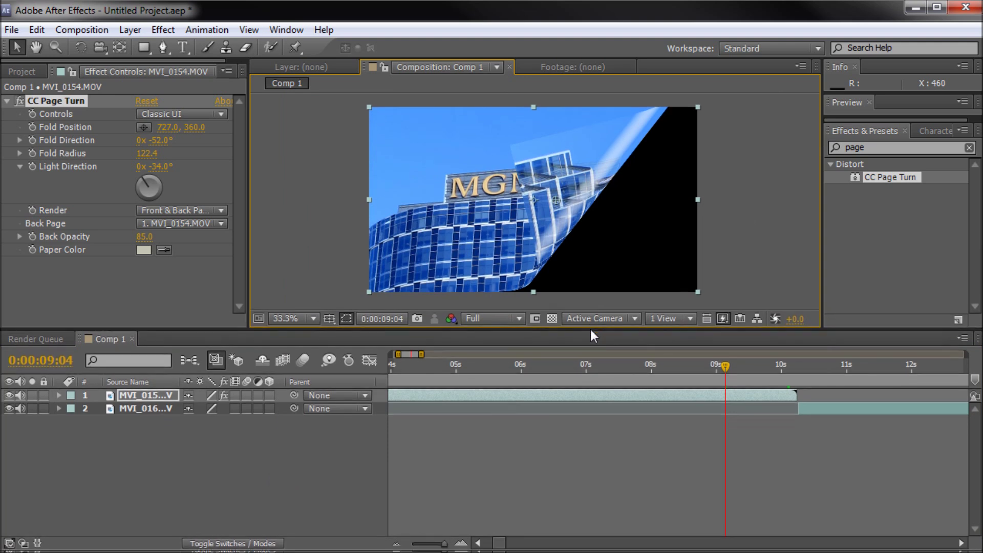
{"action": "left_click_drag", "start_coordinate": [730, 360], "coordinate": [718, 367]}
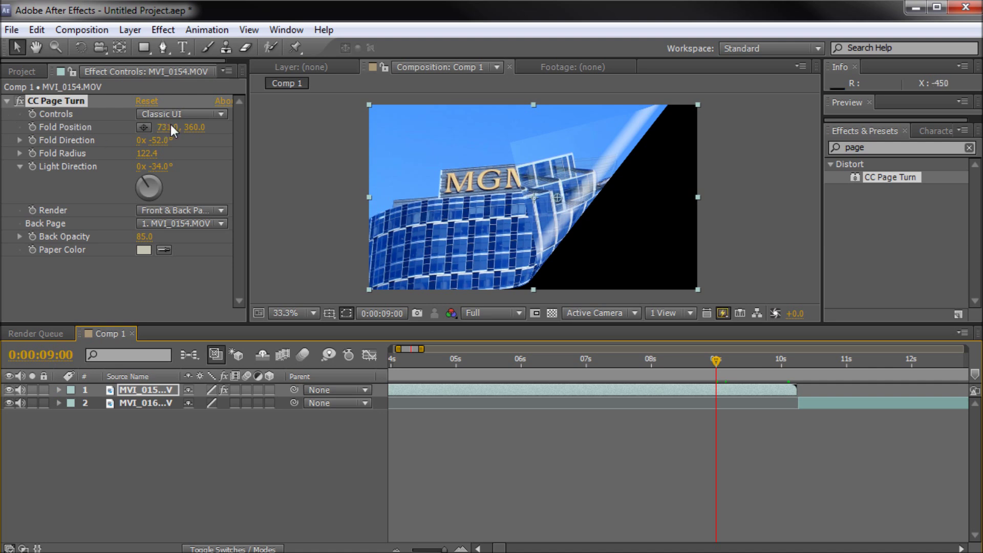
Step: Push Fold Position X out to 1501 at 0:00:09:00 so the MGM frame lies flat, then move past 10 s
{"action": "left_click_drag", "start_coordinate": [171, 125], "coordinate": [211, 127]}
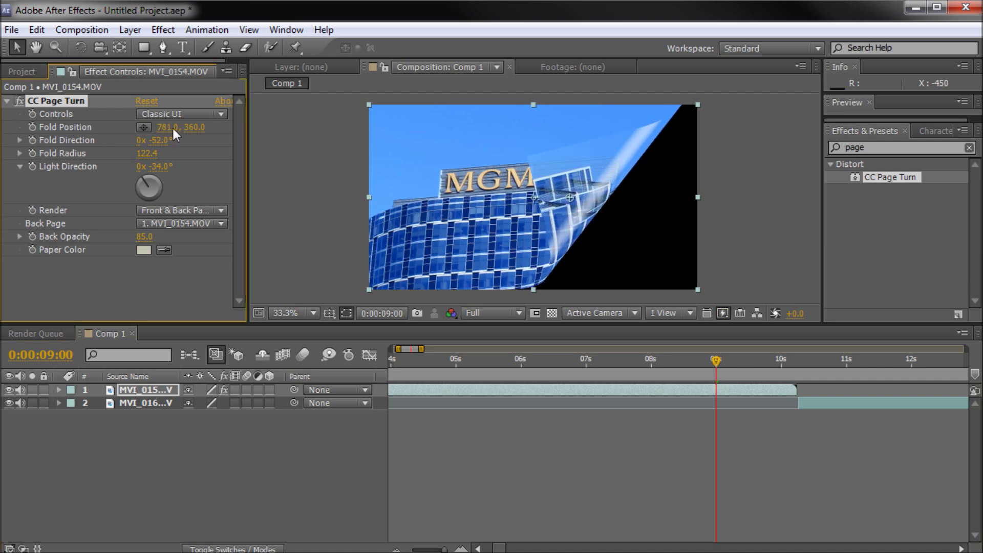
{"action": "left_click_drag", "start_coordinate": [169, 128], "coordinate": [230, 123]}
{"action": "left_click_drag", "start_coordinate": [169, 125], "coordinate": [511, 129]}
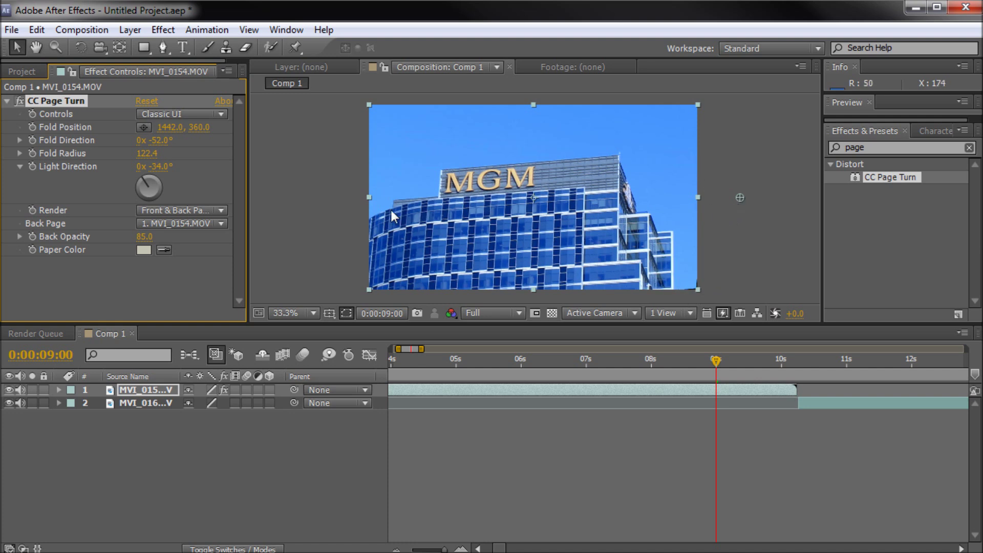
{"action": "left_click_drag", "start_coordinate": [170, 123], "coordinate": [204, 129]}
{"action": "left_click_drag", "start_coordinate": [716, 359], "coordinate": [794, 360]}
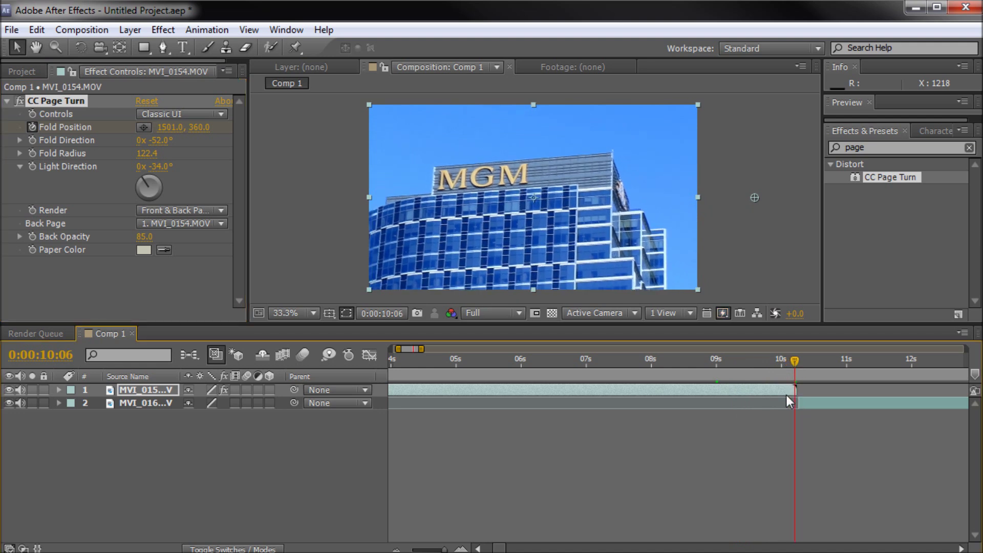
Step: Expand layer 1's CC Page Turn properties and key Fold Position at -476, 360 at 0:00:10:06
{"action": "left_click", "coordinate": [59, 389]}
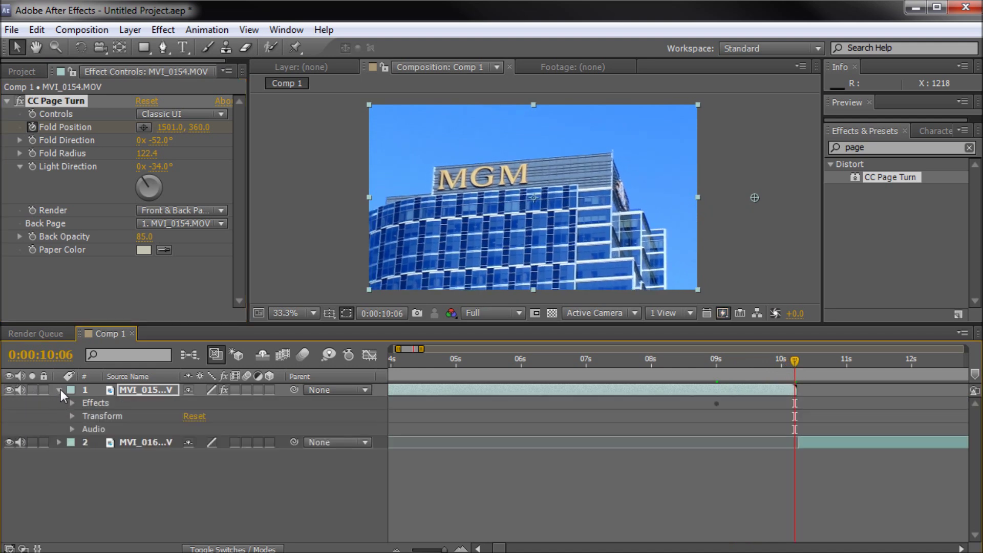
{"action": "left_click", "coordinate": [71, 403]}
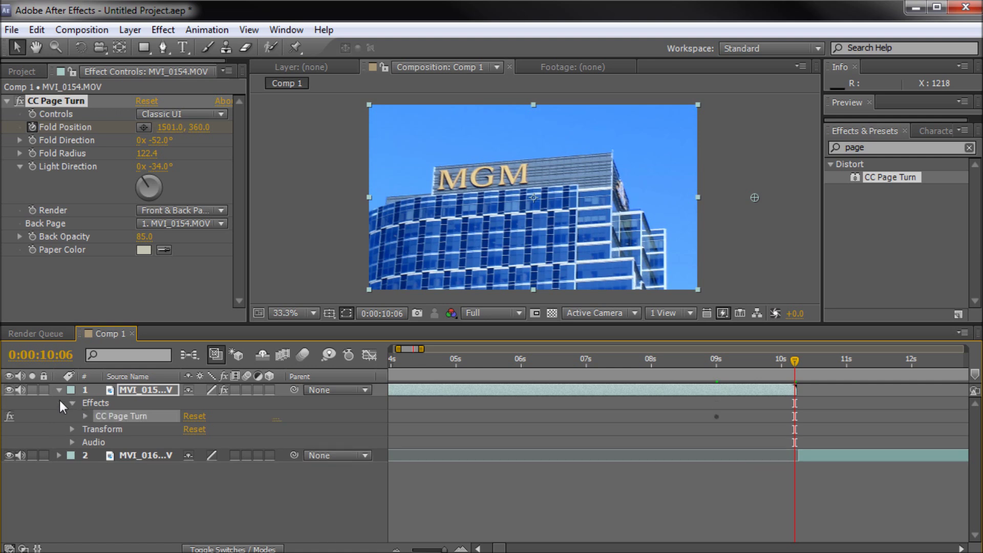
{"action": "left_click", "coordinate": [85, 416]}
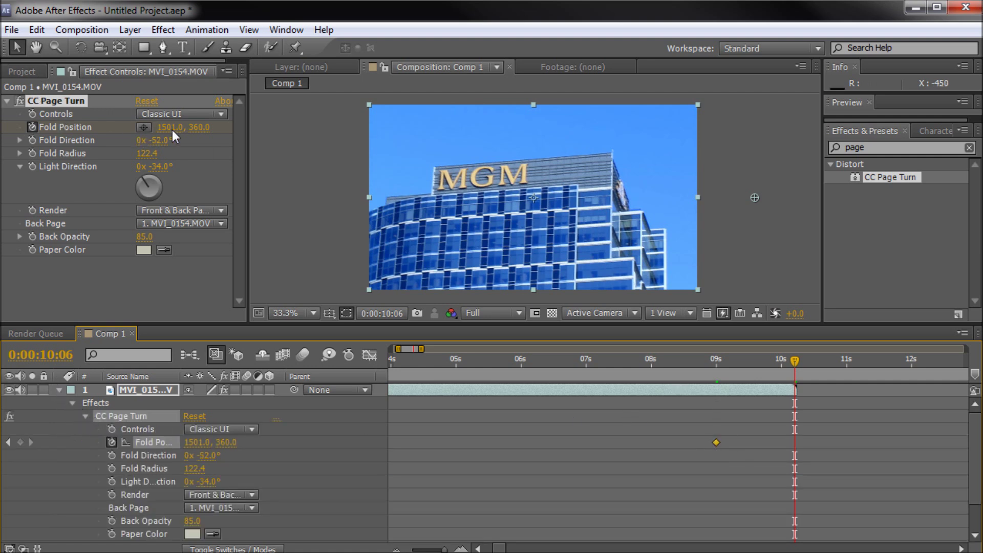
{"action": "left_click_drag", "start_coordinate": [172, 130], "coordinate": [730, 379]}
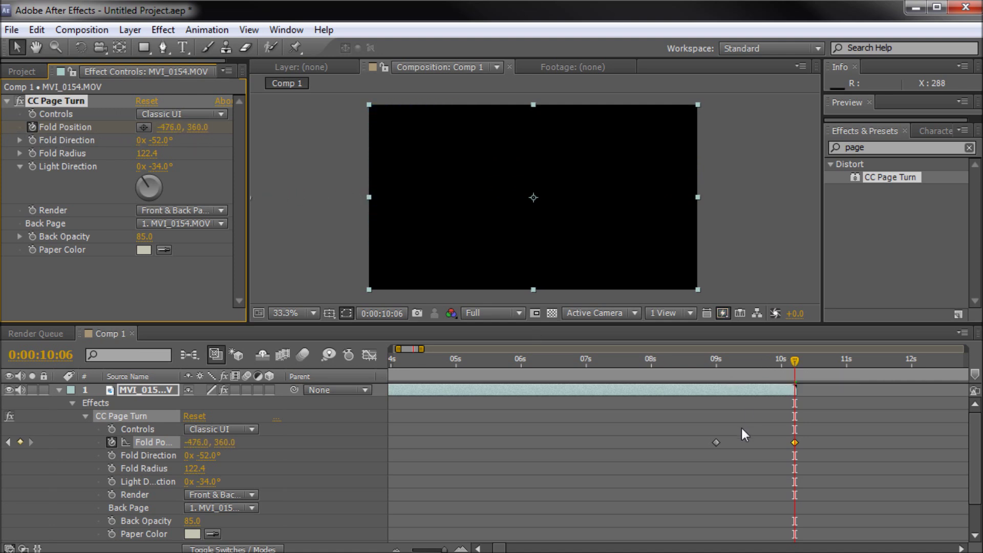
Step: Check both Fold Position keyframes and scrub back through the page turn
{"action": "left_click", "coordinate": [716, 442]}
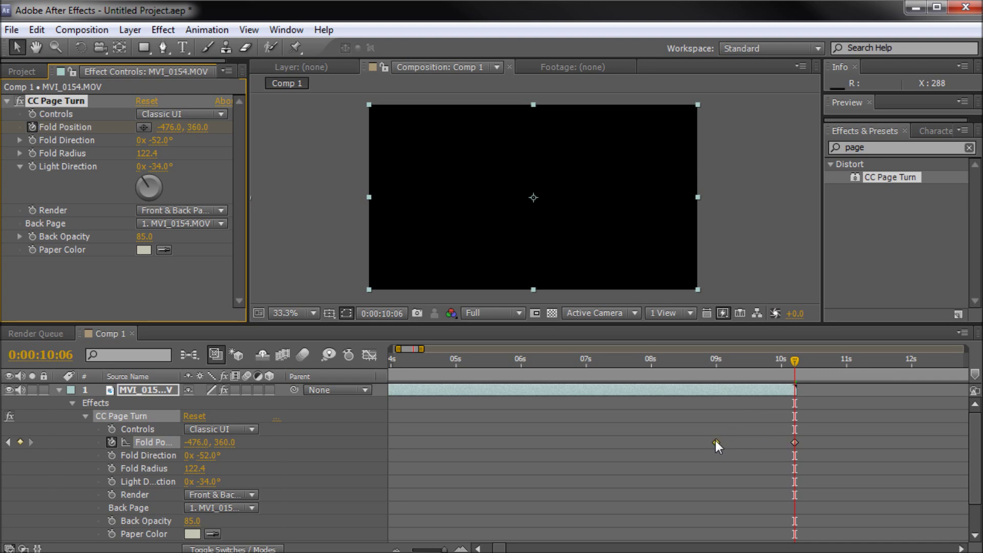
{"action": "left_click", "coordinate": [794, 442]}
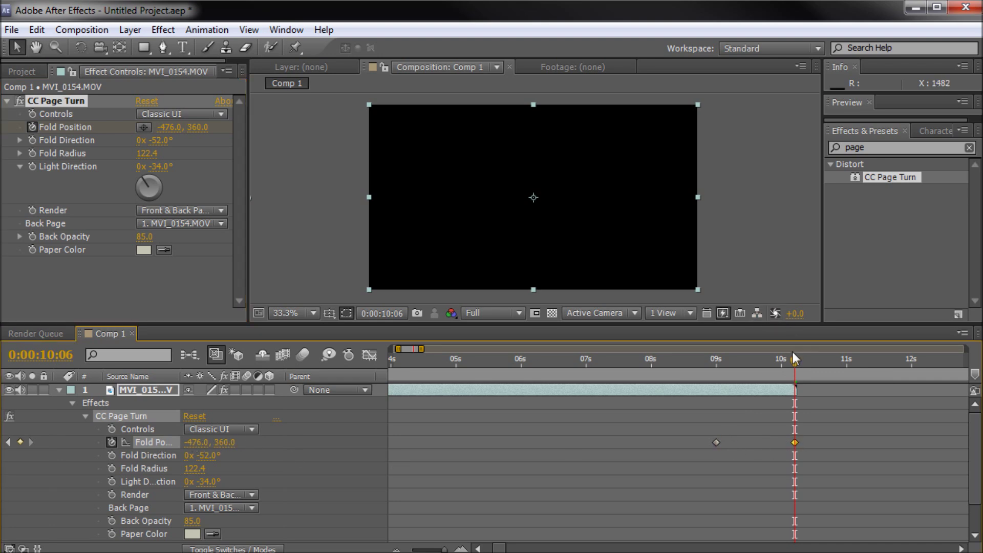
{"action": "left_click", "coordinate": [785, 360]}
{"action": "left_click_drag", "start_coordinate": [785, 357], "coordinate": [753, 393]}
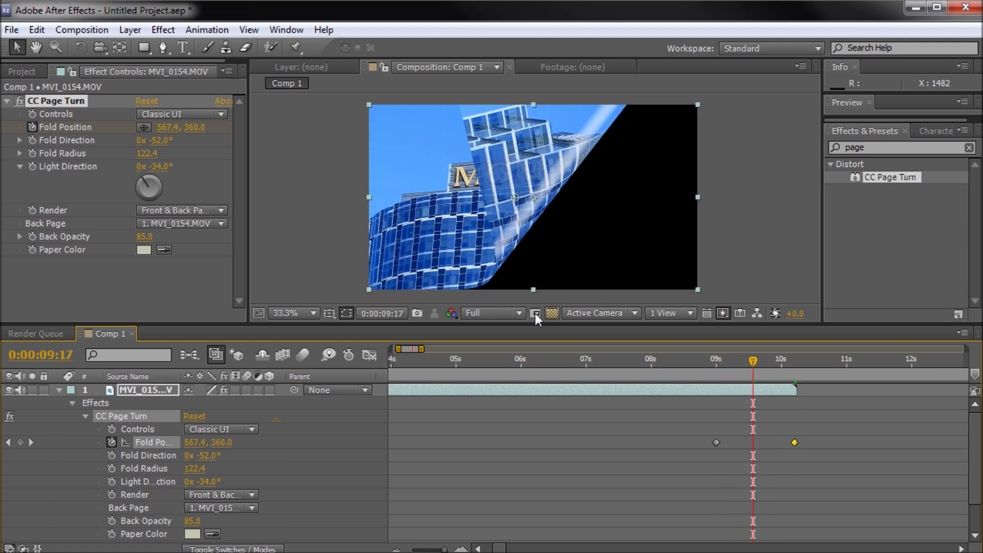
Step: Enlarge the timeline and slide the water tower layer to start at 0:00:09:00 beneath the page turn
{"action": "left_click_drag", "start_coordinate": [533, 325], "coordinate": [522, 284]}
{"action": "left_click_drag", "start_coordinate": [753, 319], "coordinate": [717, 329]}
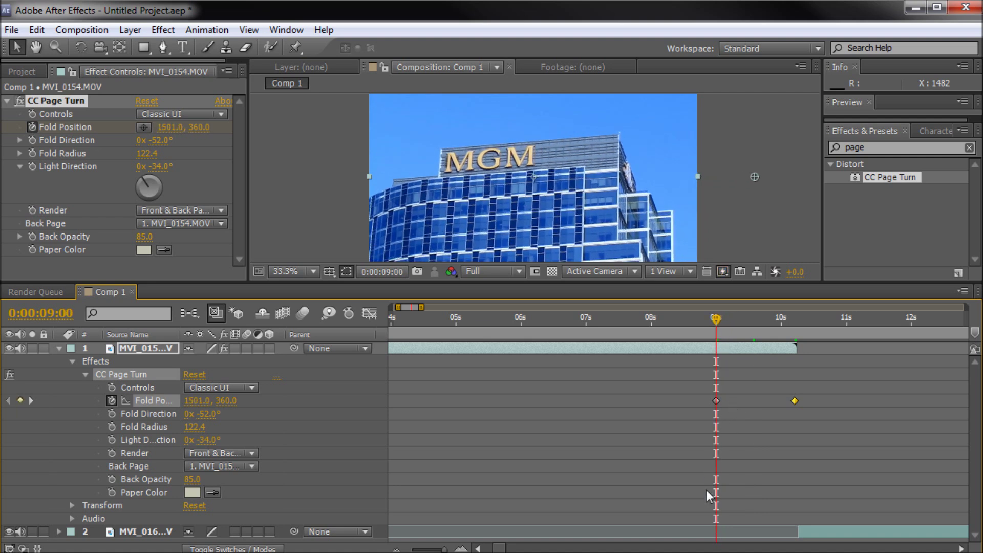
{"action": "left_click_drag", "start_coordinate": [842, 533], "coordinate": [762, 532]}
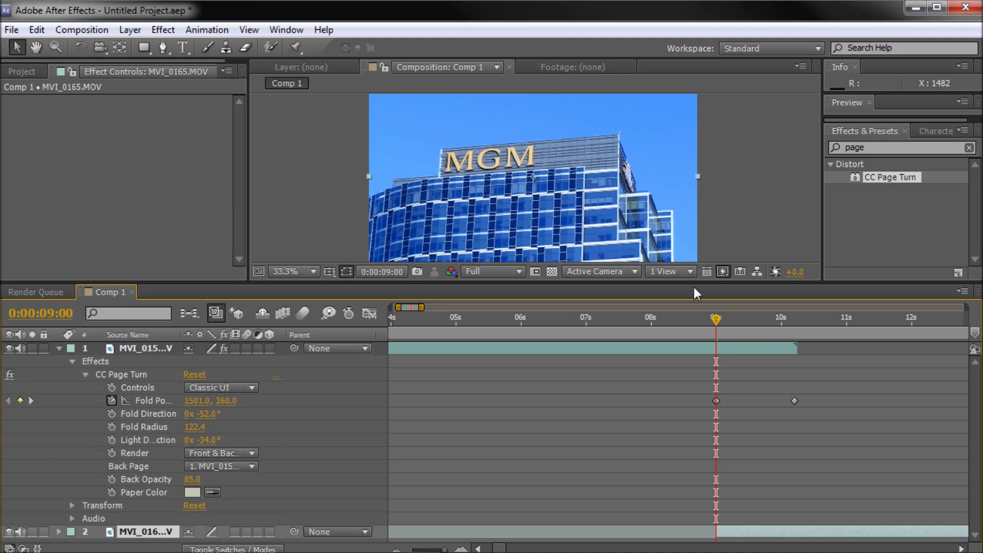
{"action": "left_click_drag", "start_coordinate": [707, 329], "coordinate": [714, 348]}
Step: Play a preview of the current page-turn transition, then stop it
{"action": "key", "text": "space"}
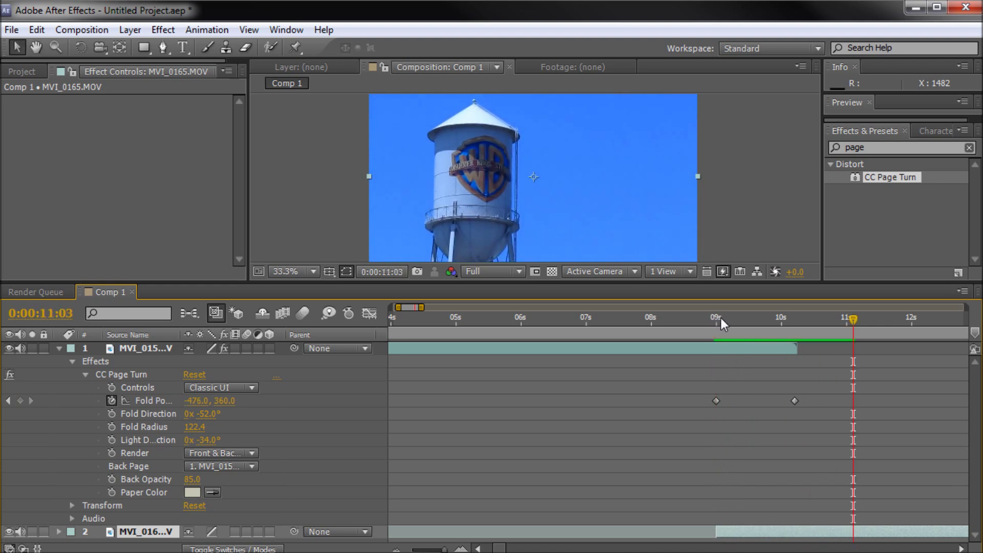
{"action": "left_click_drag", "start_coordinate": [715, 316], "coordinate": [720, 324]}
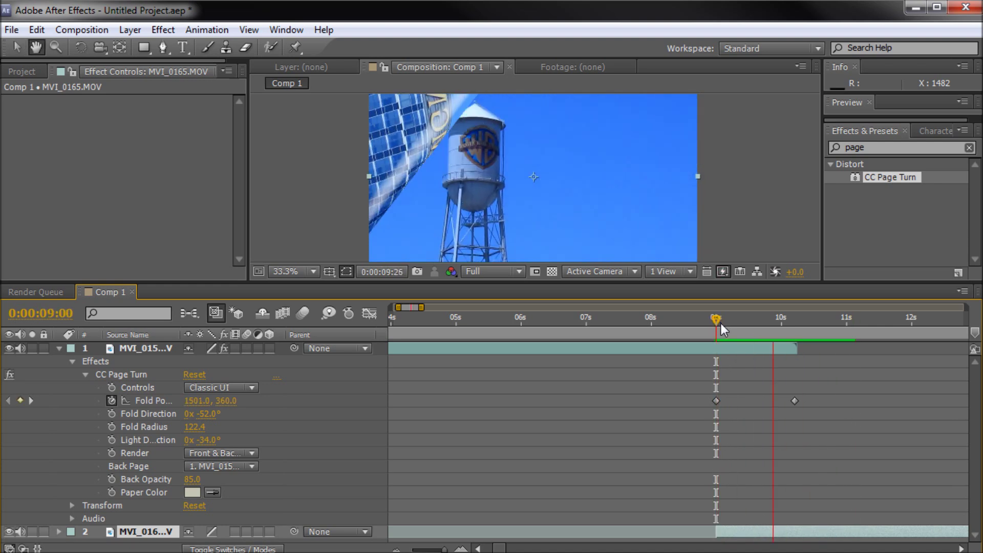
{"action": "key", "text": "space"}
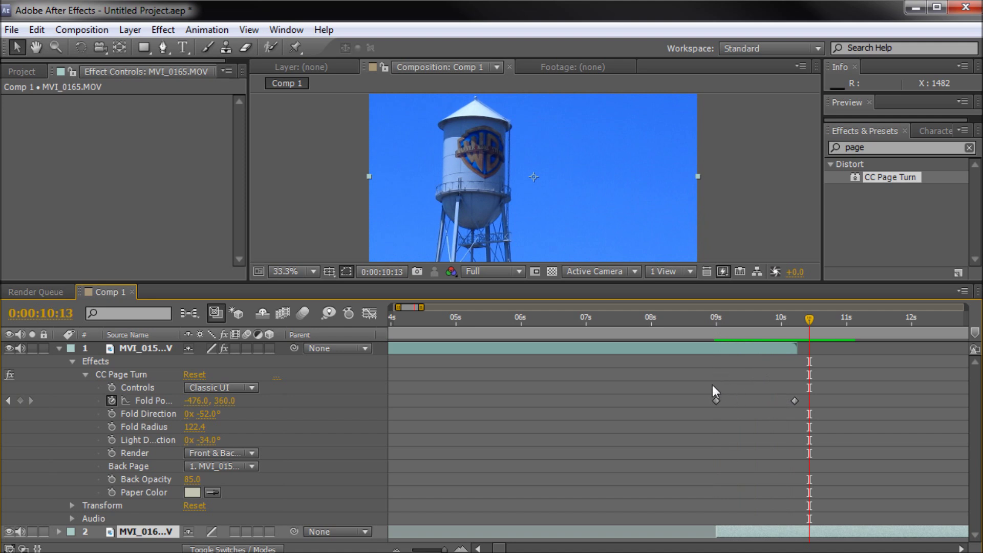
Step: Move the first Fold Position keyframe and layer 2's start to 0:00:09:13, then preview again
{"action": "left_click_drag", "start_coordinate": [715, 400], "coordinate": [745, 400]}
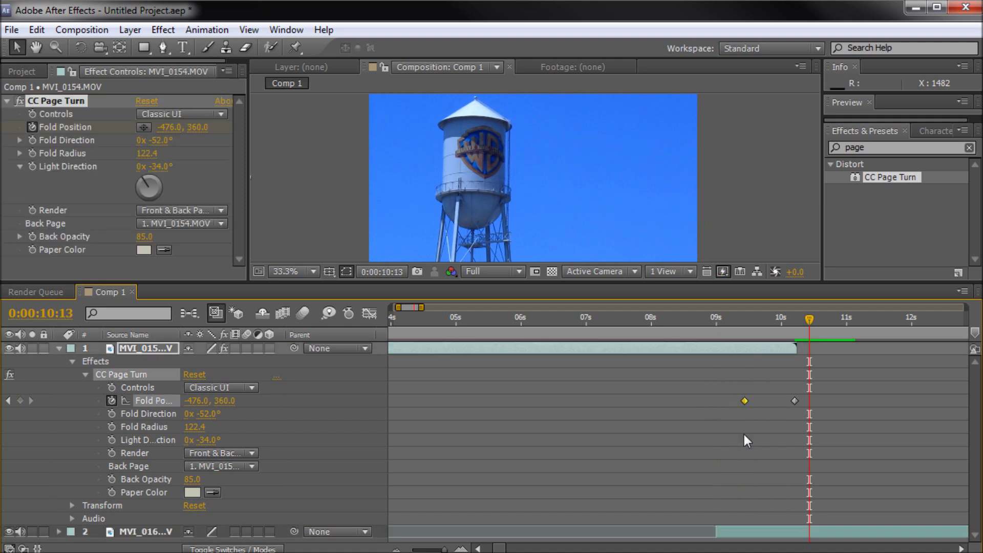
{"action": "left_click_drag", "start_coordinate": [751, 321], "coordinate": [744, 323]}
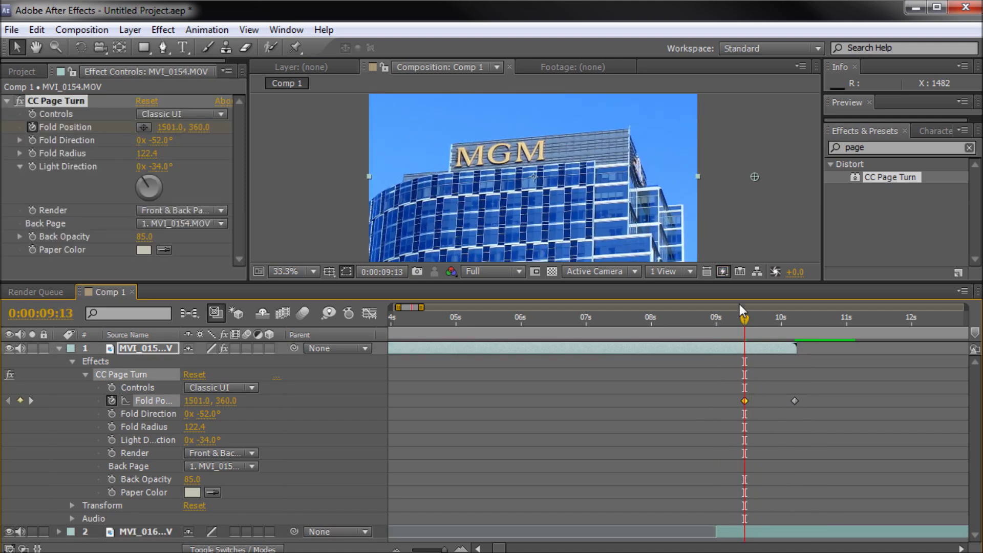
{"action": "left_click_drag", "start_coordinate": [761, 527], "coordinate": [791, 527]}
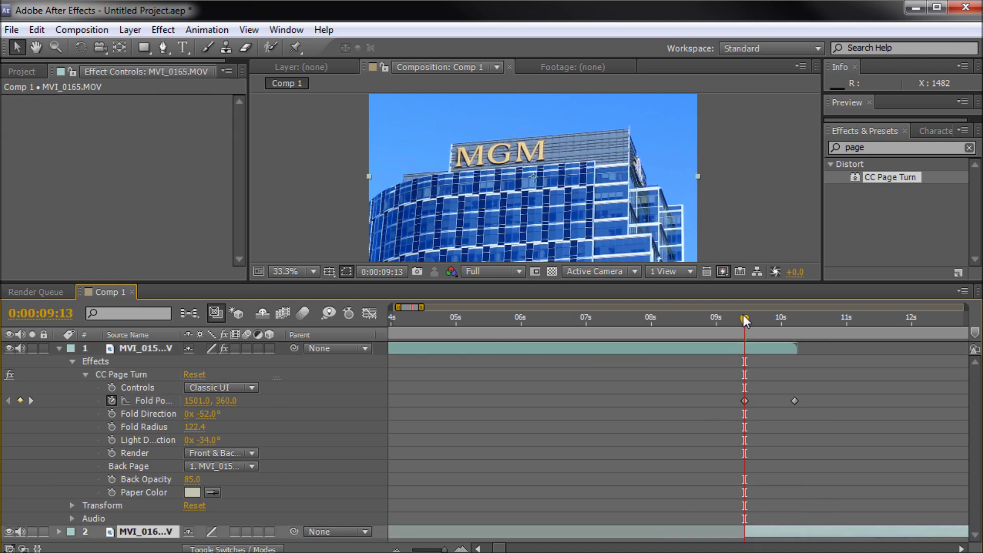
{"action": "key", "text": "space"}
{"action": "mouse_move", "coordinate": [744, 314]}
{"action": "left_mouse_down"}
{"action": "mouse_move", "coordinate": [818, 323]}
{"action": "mouse_move", "coordinate": [742, 318]}
{"action": "mouse_move", "coordinate": [793, 314]}
{"action": "mouse_move", "coordinate": [762, 314]}
{"action": "left_mouse_up"}
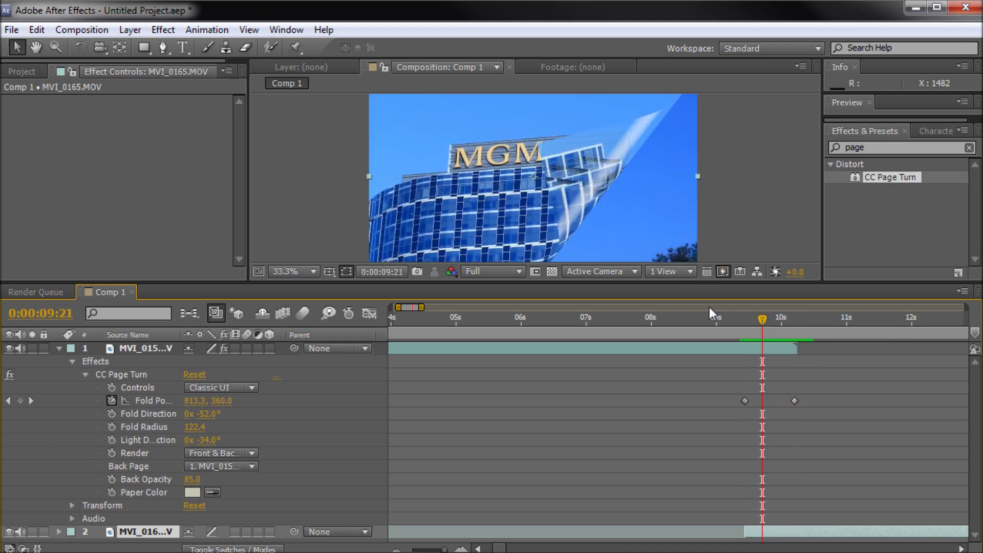
Step: Set CC Page Turn's Fold Direction on the MGM layer to -55°, checking the curl mid-turn
{"action": "left_click", "coordinate": [567, 349]}
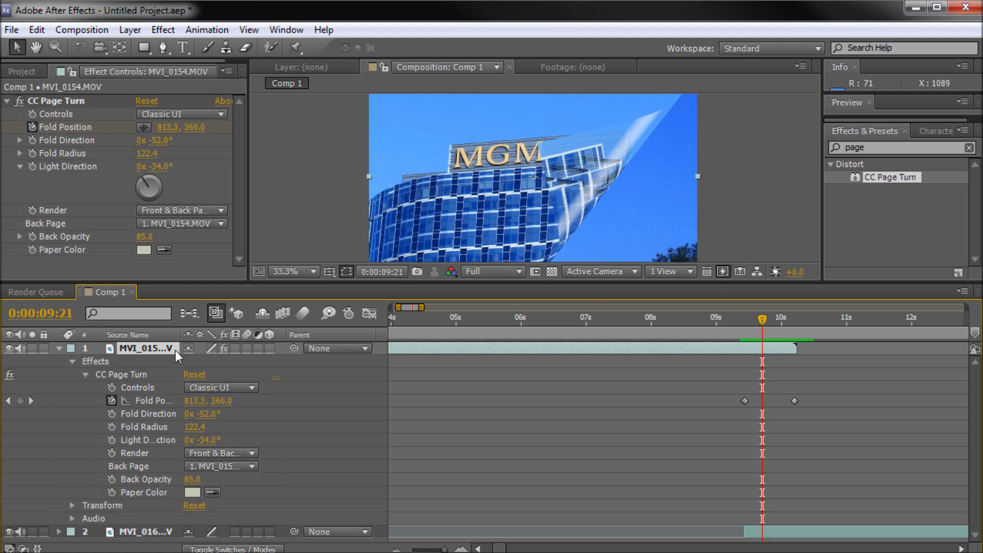
{"action": "left_click", "coordinate": [150, 401]}
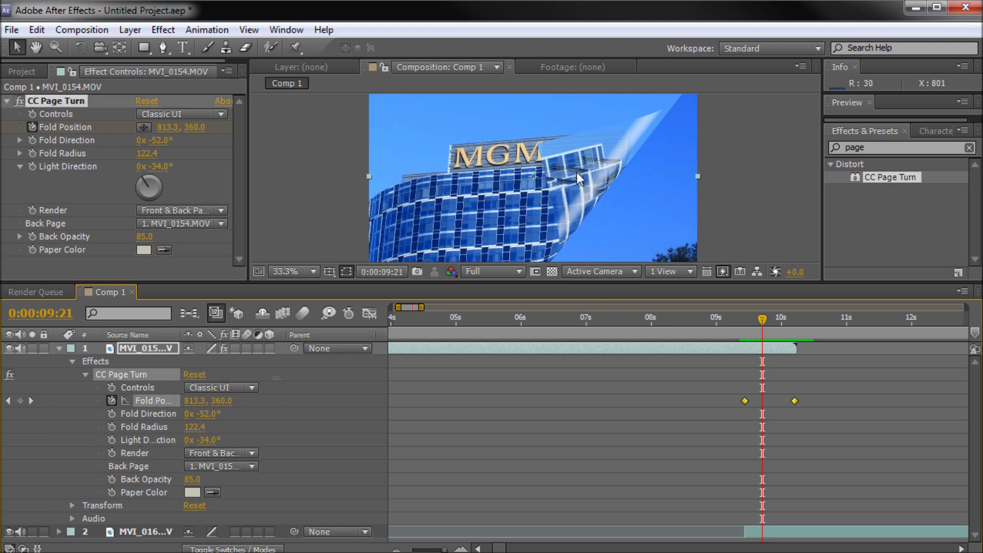
{"action": "mouse_move", "coordinate": [755, 317]}
{"action": "left_mouse_down"}
{"action": "mouse_move", "coordinate": [771, 318]}
{"action": "mouse_move", "coordinate": [739, 325]}
{"action": "mouse_move", "coordinate": [793, 319]}
{"action": "mouse_move", "coordinate": [764, 328]}
{"action": "left_mouse_up"}
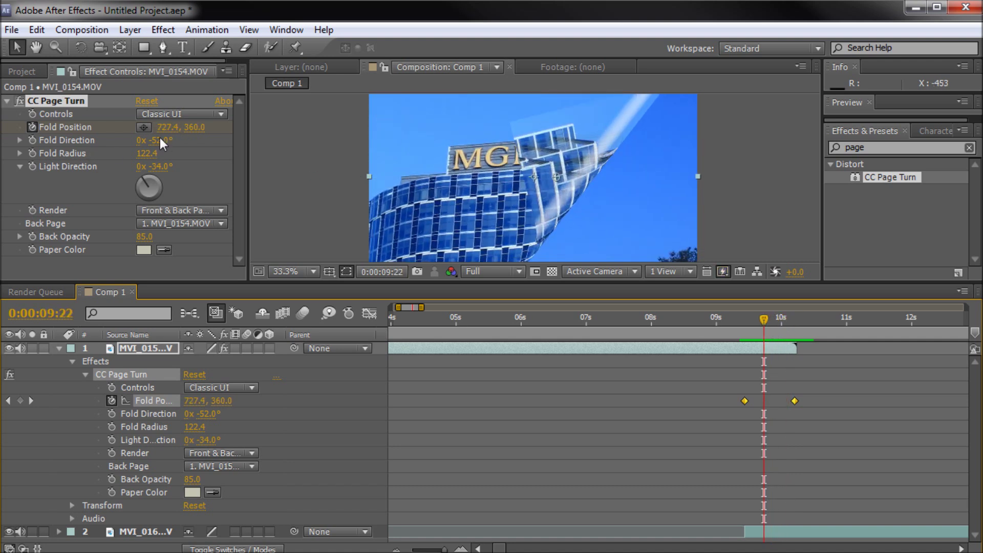
{"action": "left_click_drag", "start_coordinate": [160, 140], "coordinate": [138, 170]}
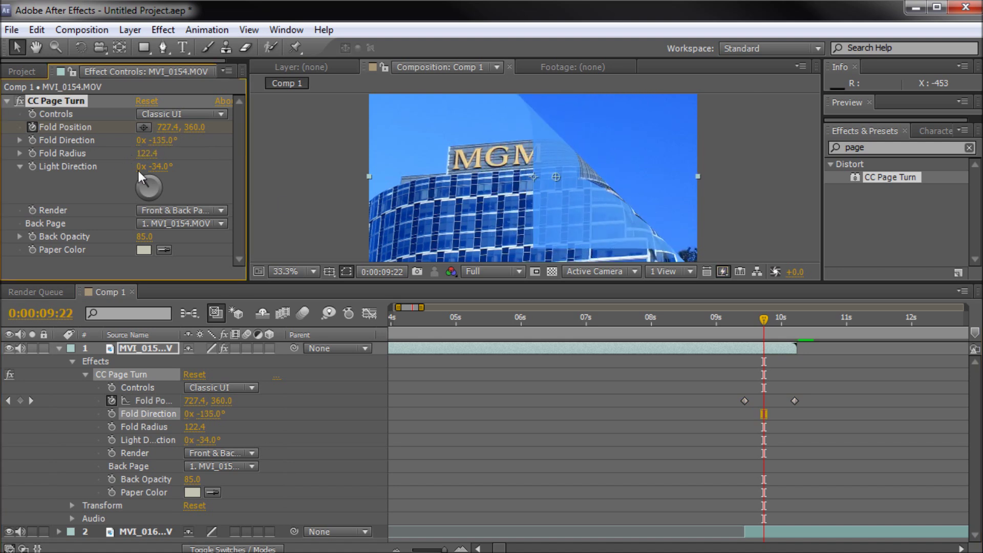
{"action": "left_click_drag", "start_coordinate": [762, 320], "coordinate": [787, 341]}
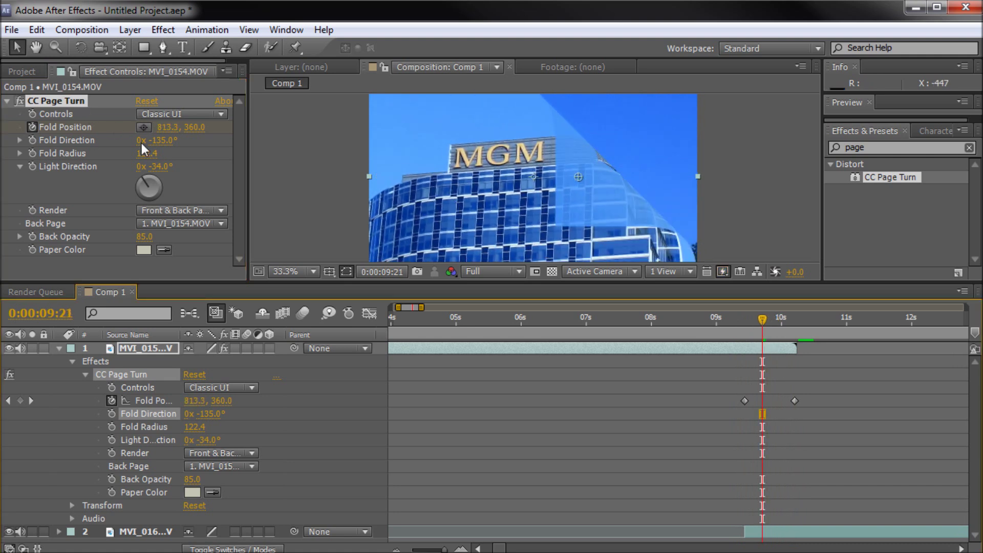
{"action": "left_click_drag", "start_coordinate": [154, 143], "coordinate": [317, 229]}
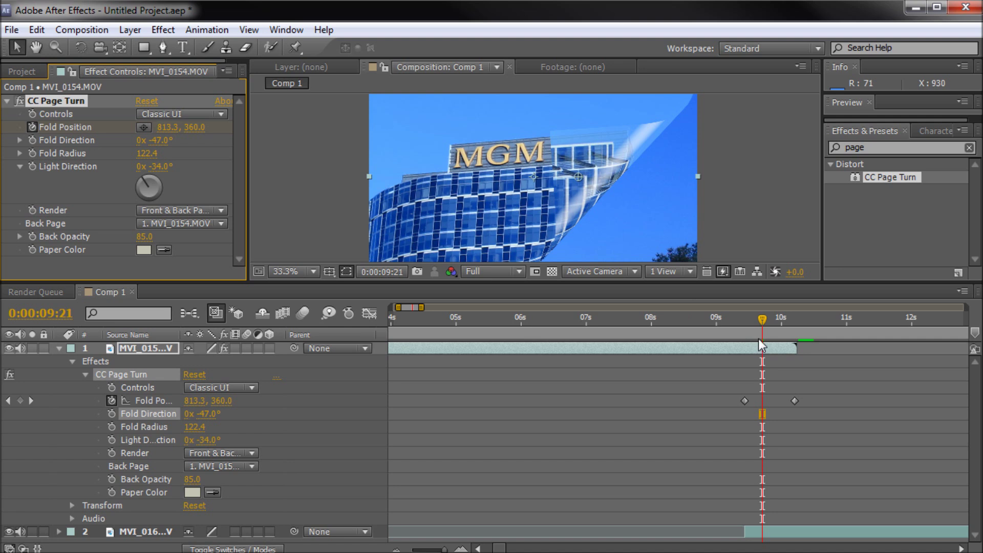
{"action": "left_click_drag", "start_coordinate": [761, 320], "coordinate": [772, 319]}
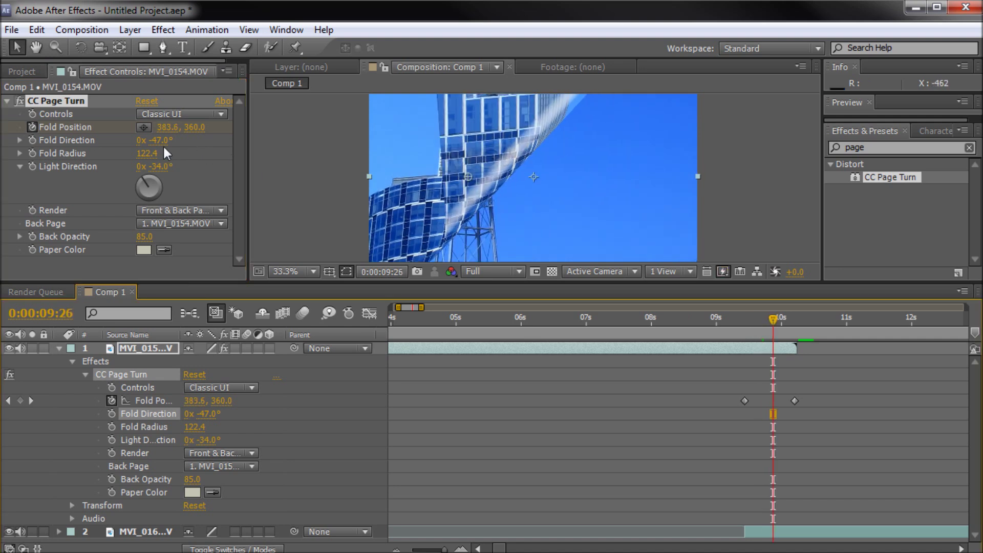
{"action": "left_click_drag", "start_coordinate": [158, 141], "coordinate": [156, 141]}
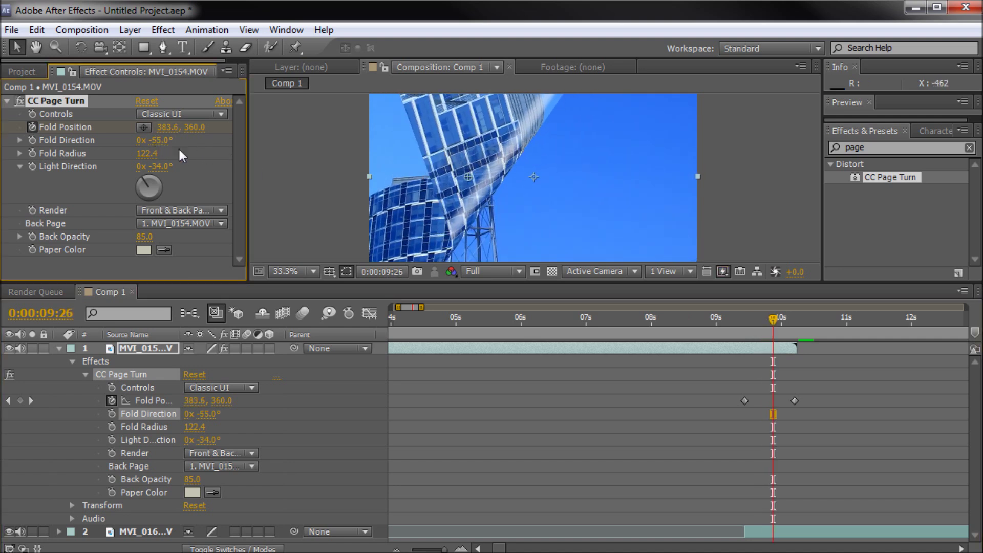
{"action": "left_click_drag", "start_coordinate": [771, 318], "coordinate": [733, 327]}
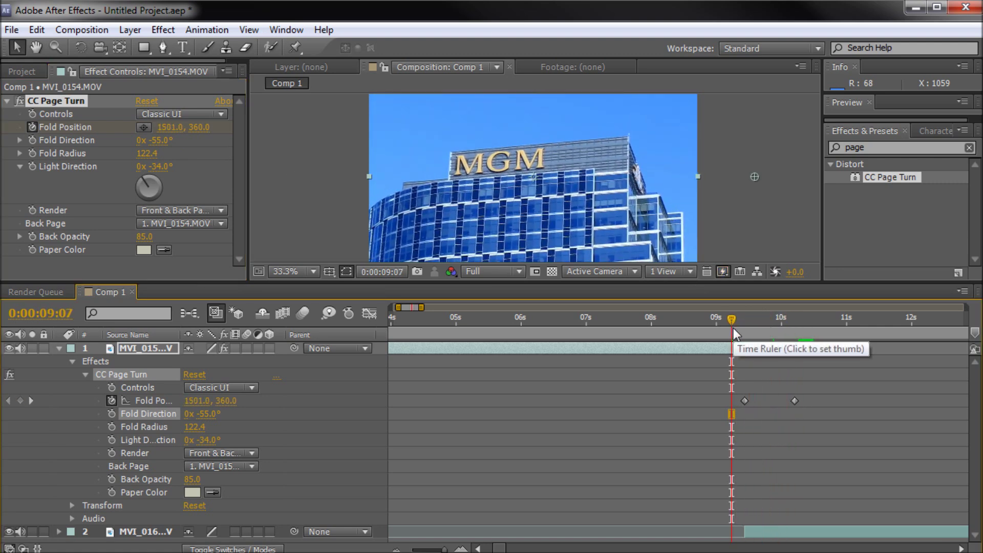